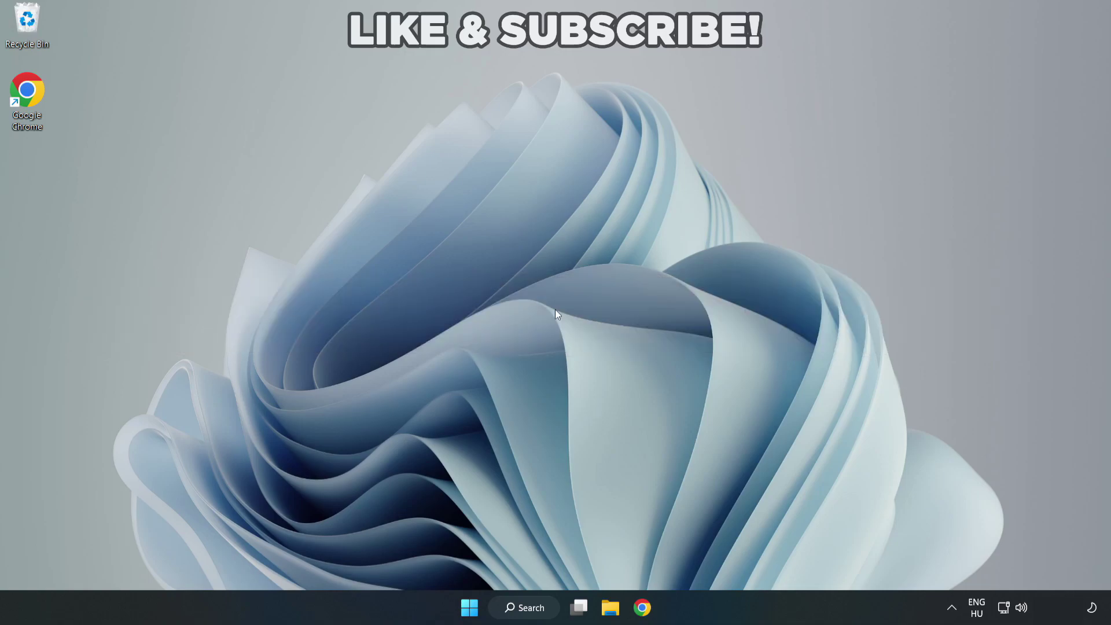
Step: Search Windows for 'device manager' and launch Device Manager from the results
{"action": "left_click", "coordinate": [541, 612]}
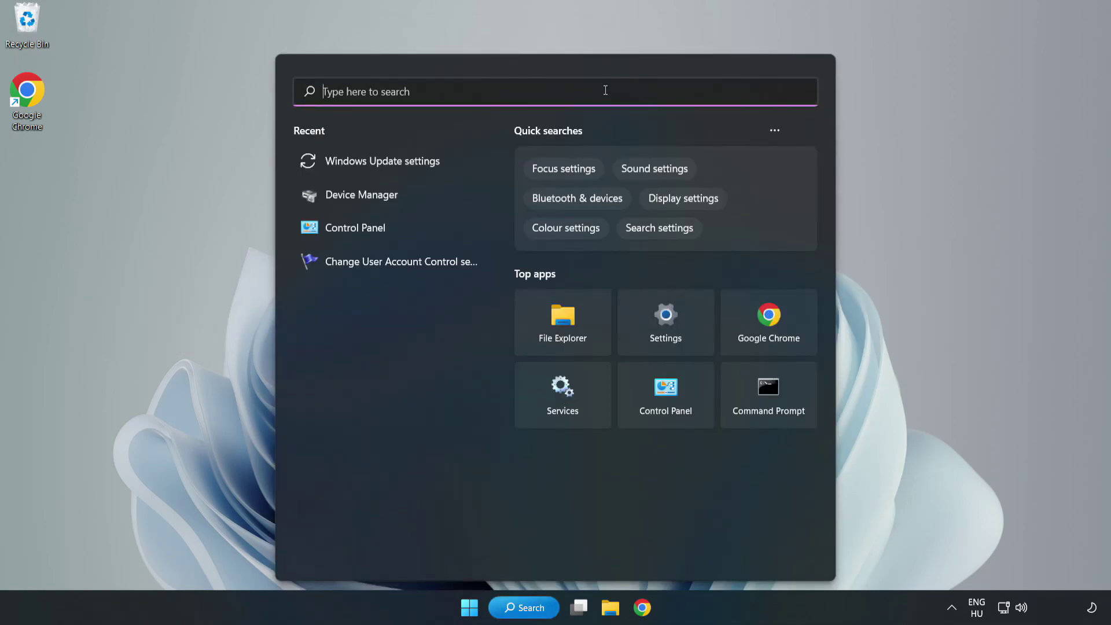
{"action": "type", "text": "devic"}
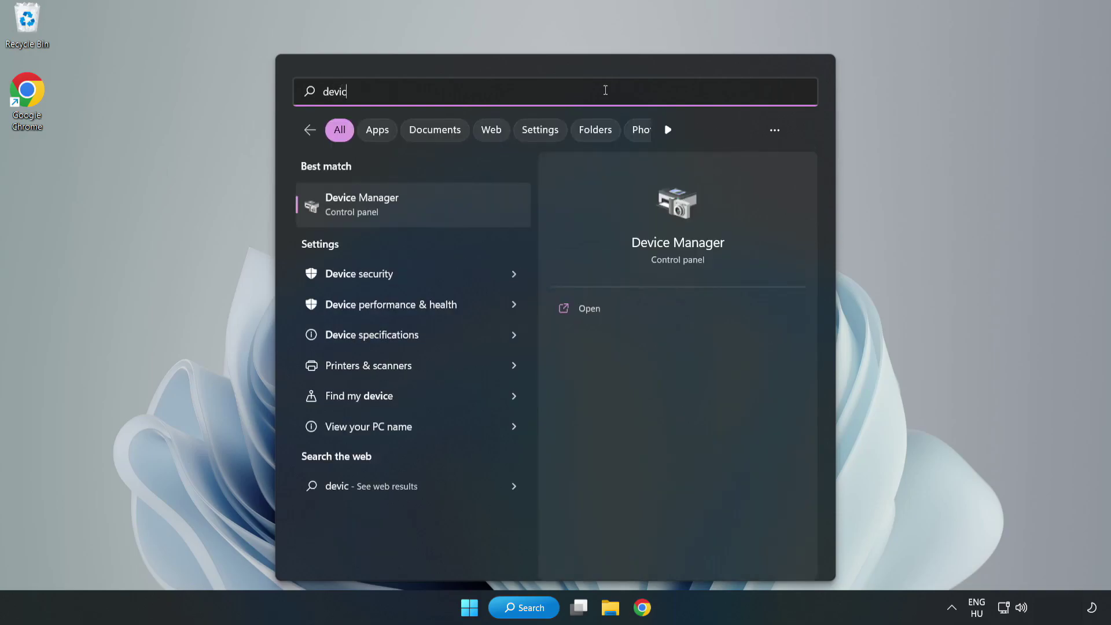
{"action": "type", "text": "e manager"}
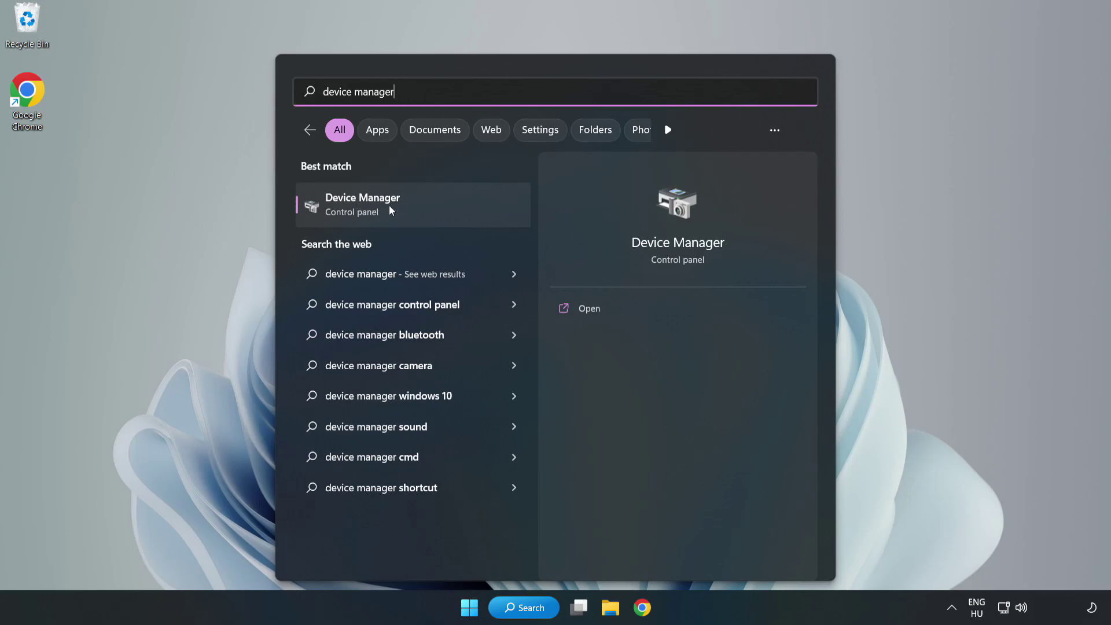
{"action": "left_click", "coordinate": [412, 214]}
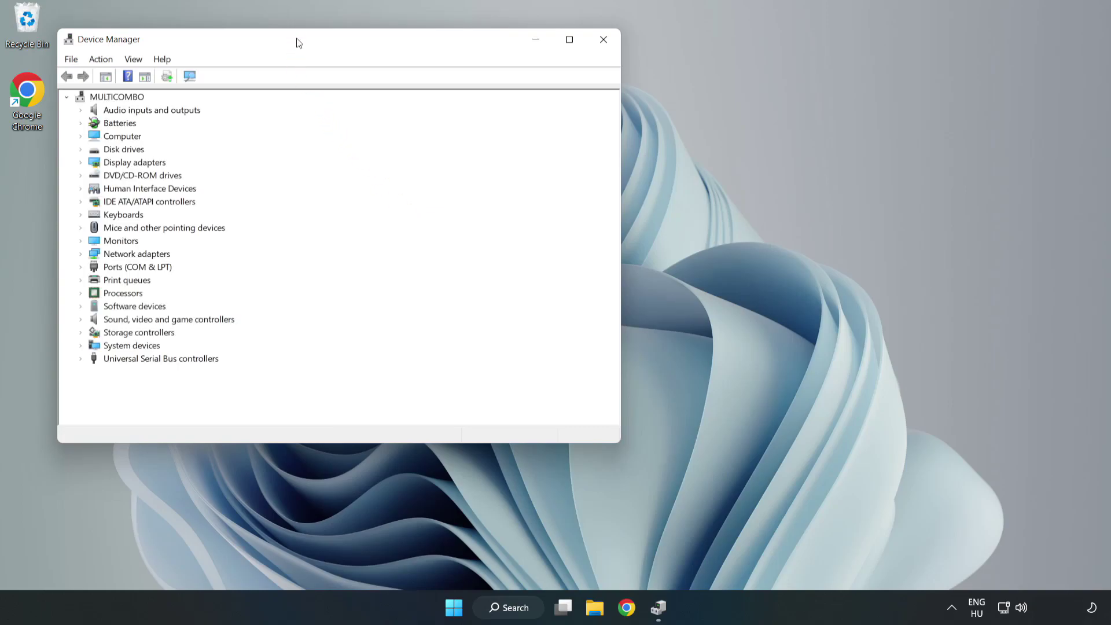
Step: Under Display adapters, auto-search for a newer VMware SVGA 3D driver, then close Device Manager
{"action": "left_click_drag", "start_coordinate": [299, 43], "coordinate": [497, 100]}
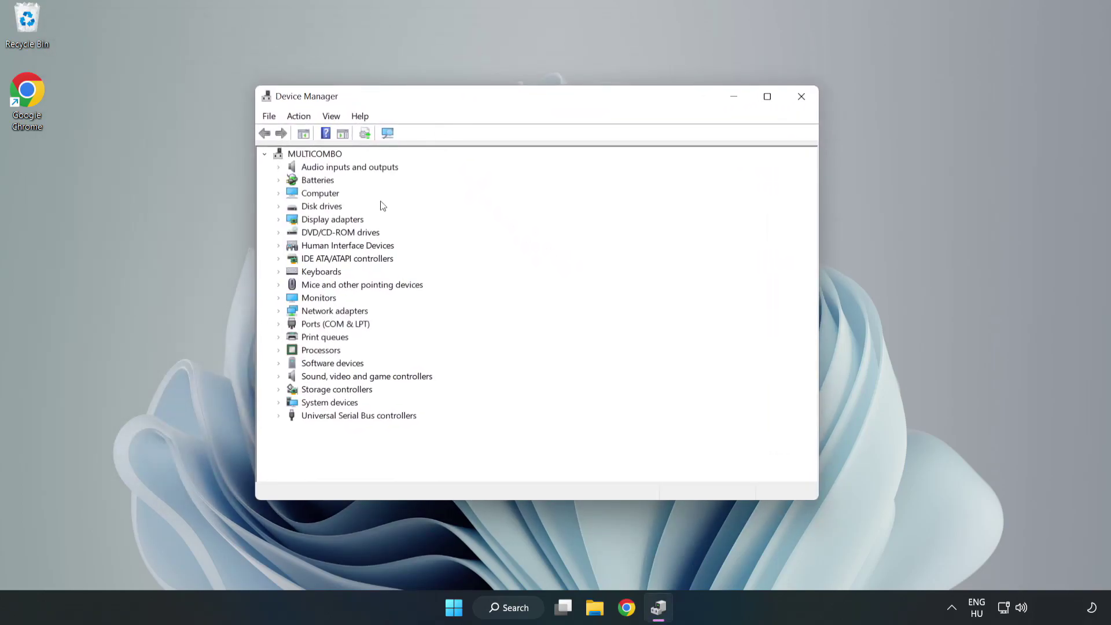
{"action": "left_click", "coordinate": [300, 222]}
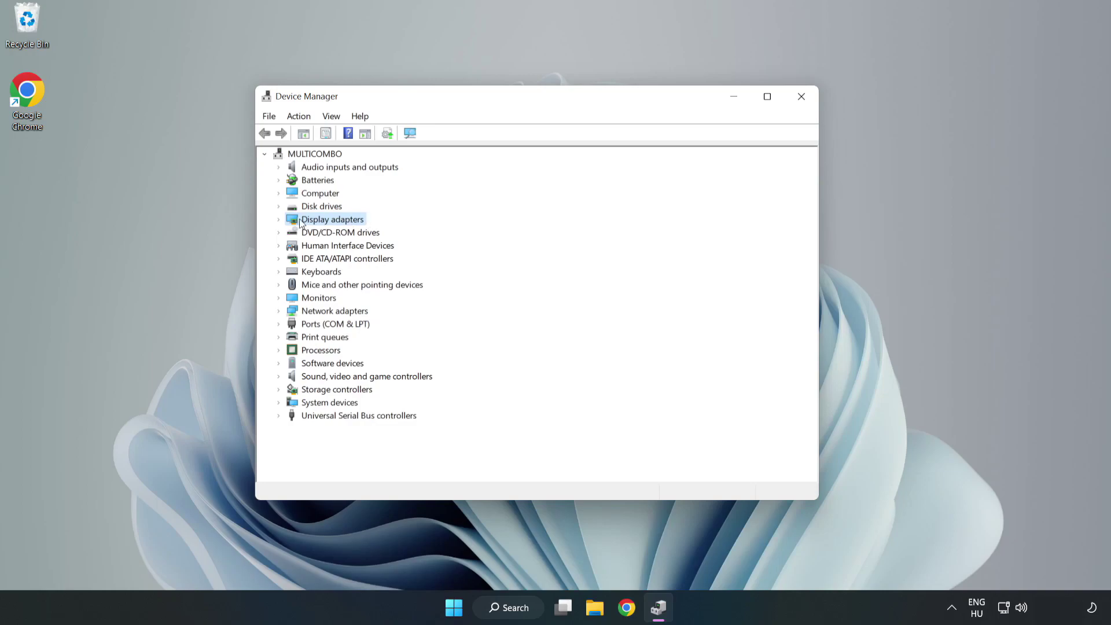
{"action": "left_click", "coordinate": [279, 222]}
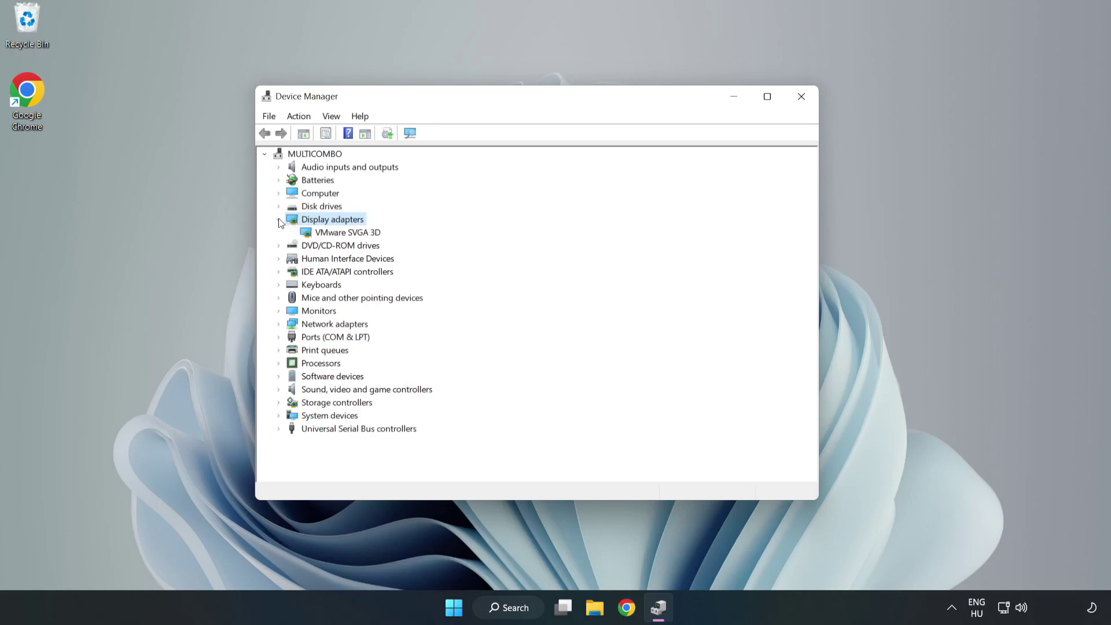
{"action": "left_click", "coordinate": [350, 233]}
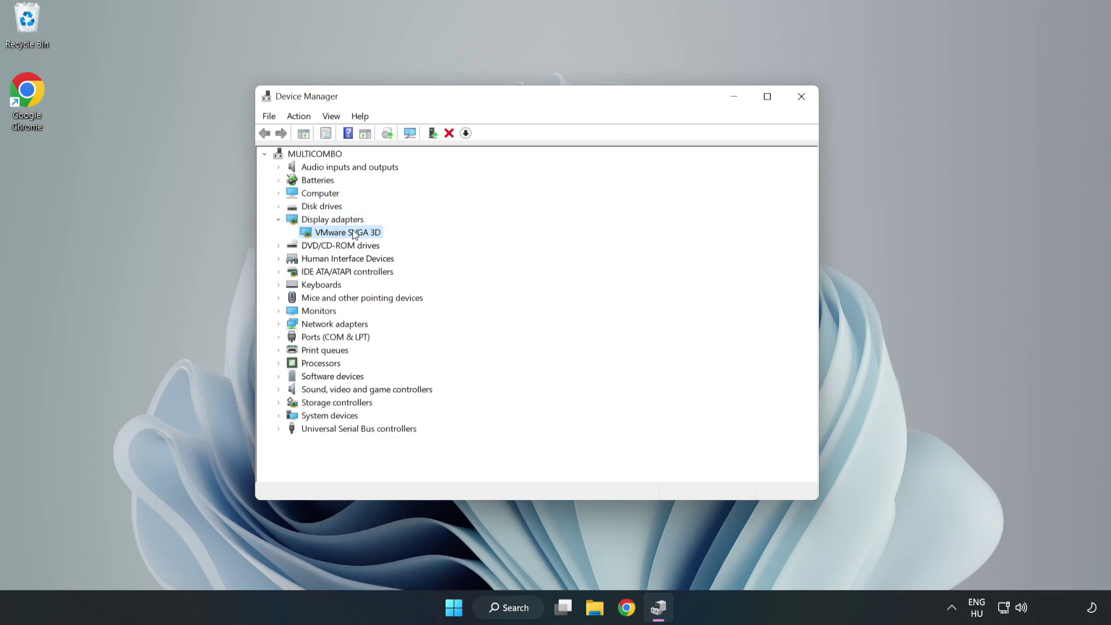
{"action": "right_click", "coordinate": [346, 235]}
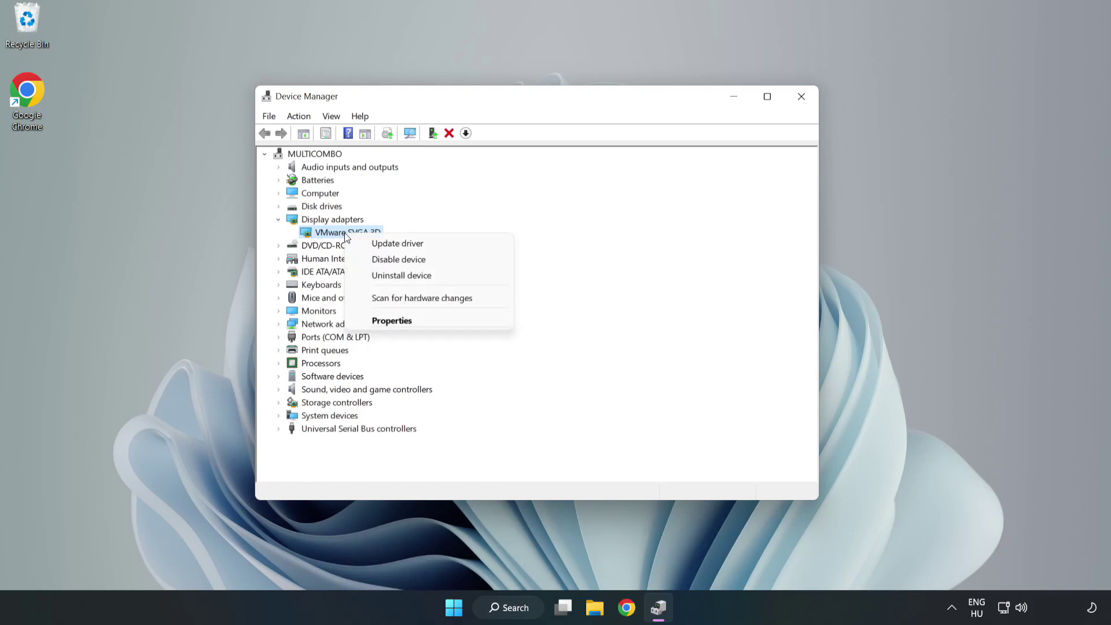
{"action": "left_click", "coordinate": [431, 249]}
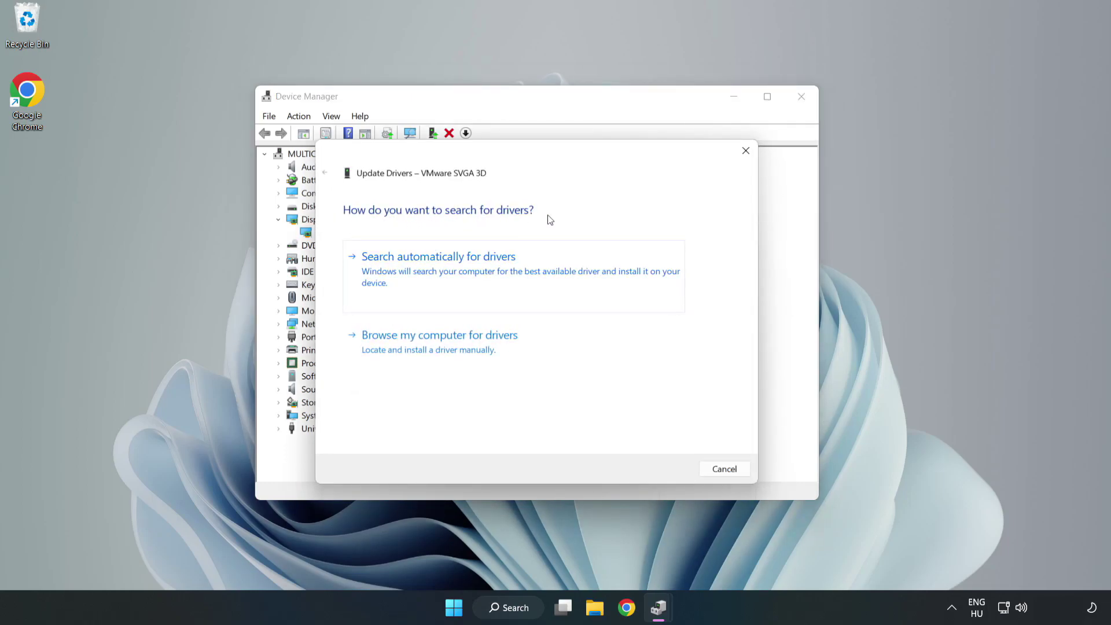
{"action": "left_click", "coordinate": [441, 270]}
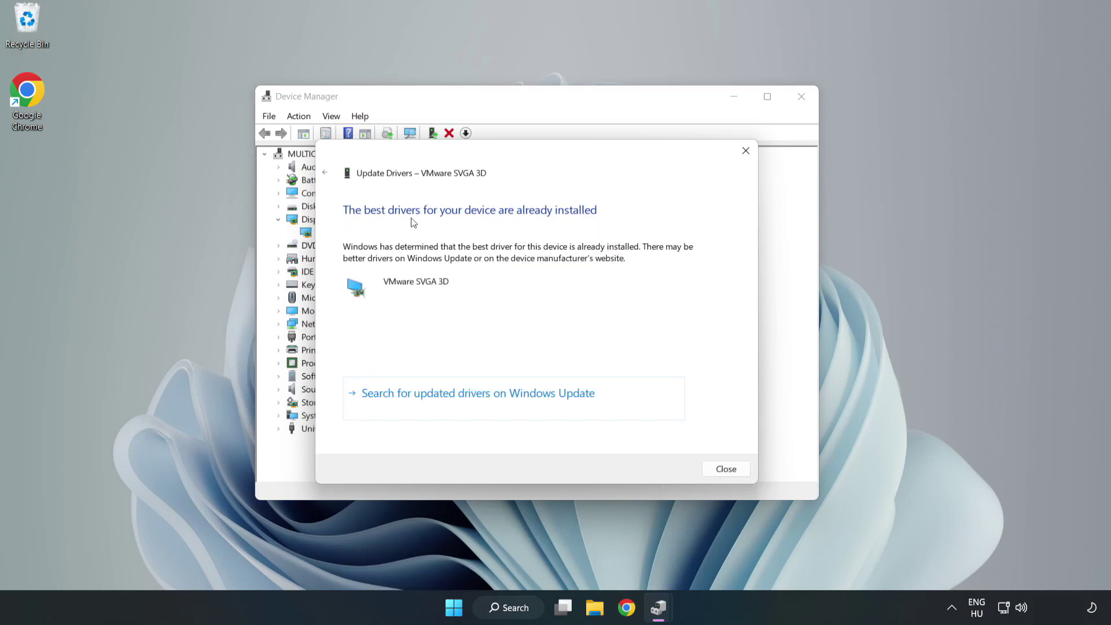
{"action": "left_click", "coordinate": [726, 469]}
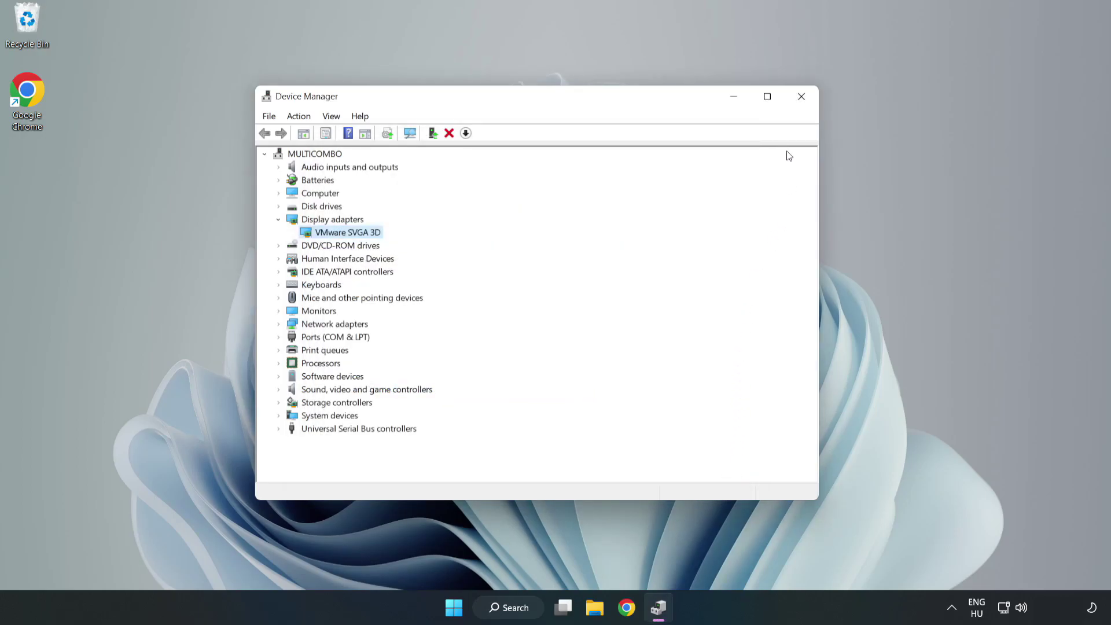
{"action": "left_click", "coordinate": [803, 103]}
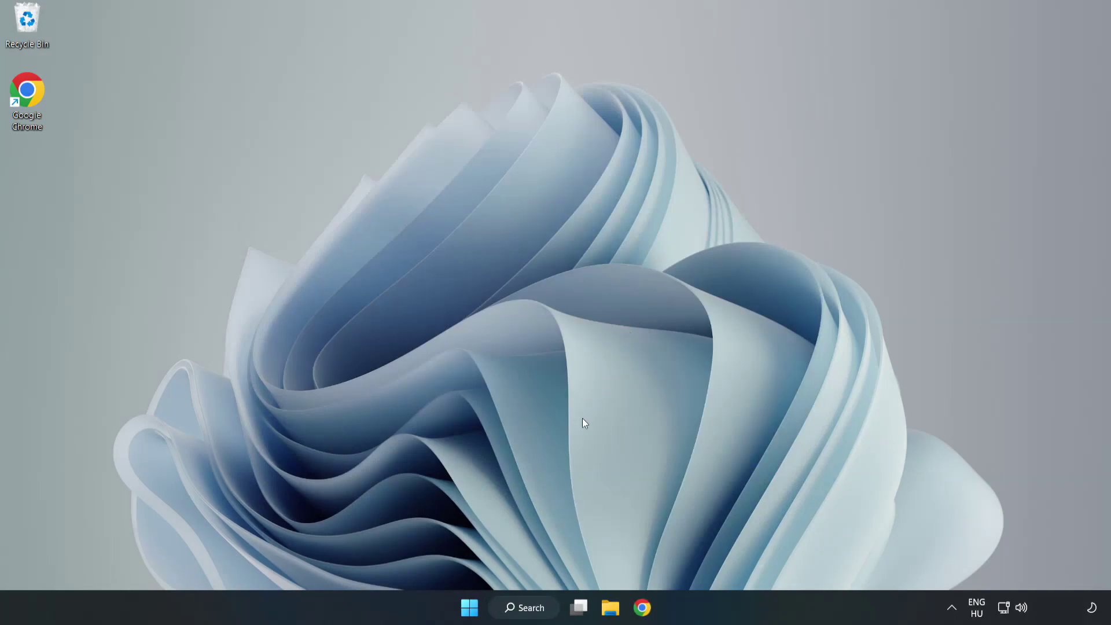
Step: Search Windows for 'updates' and launch the Windows Update settings page
{"action": "left_click", "coordinate": [514, 608]}
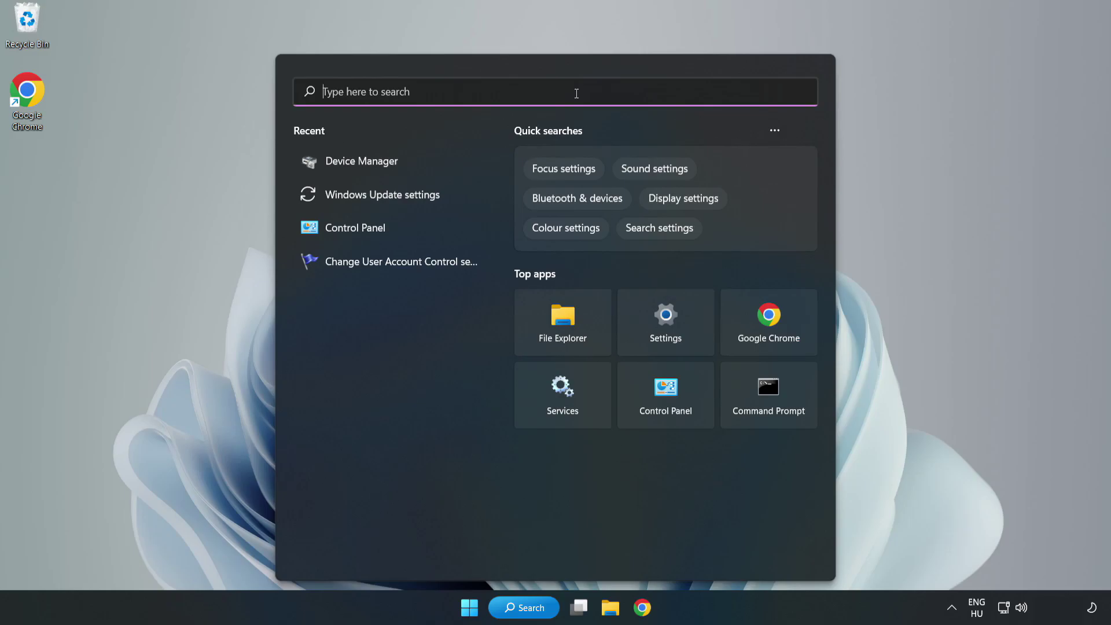
{"action": "type", "text": "updates"}
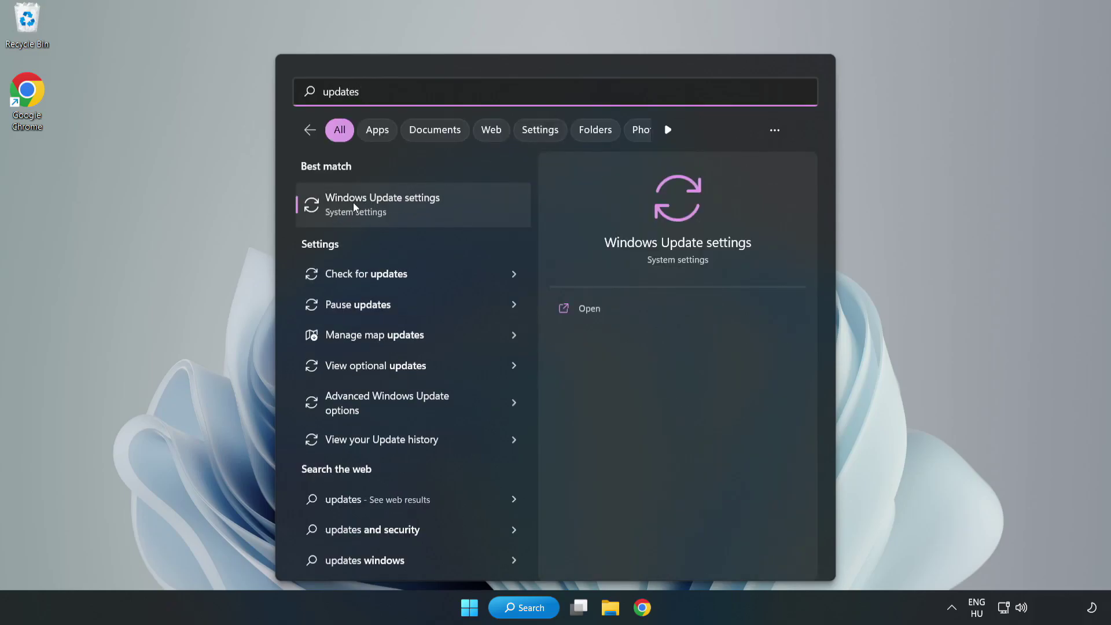
{"action": "left_click", "coordinate": [396, 210]}
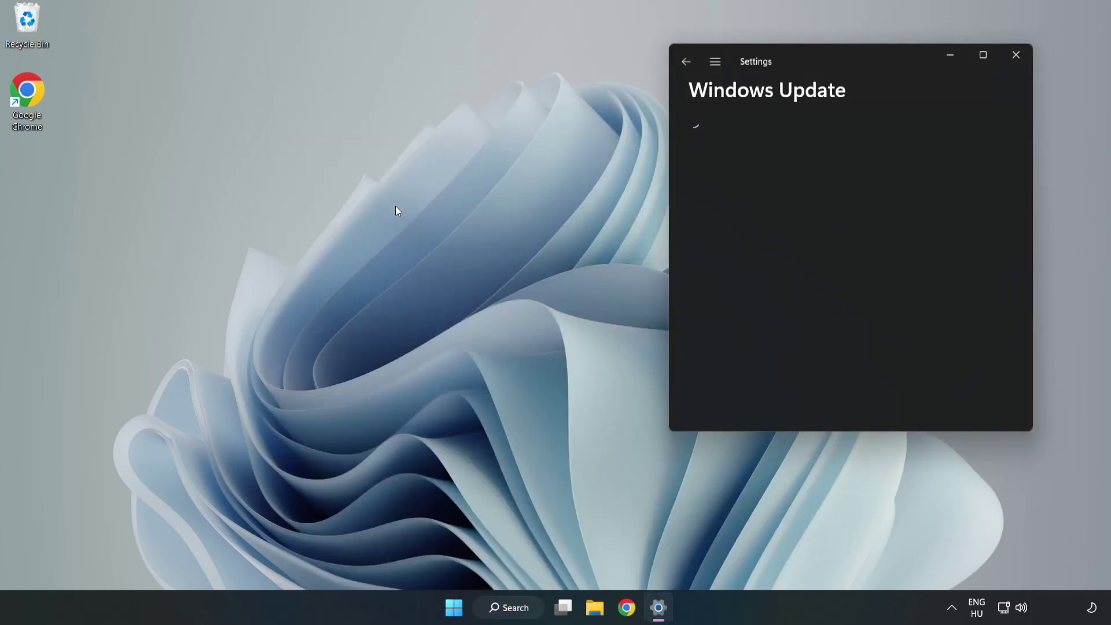
Step: Maximize Settings, run Check for updates until the PC is up to date, then close Settings
{"action": "left_click", "coordinate": [983, 55]}
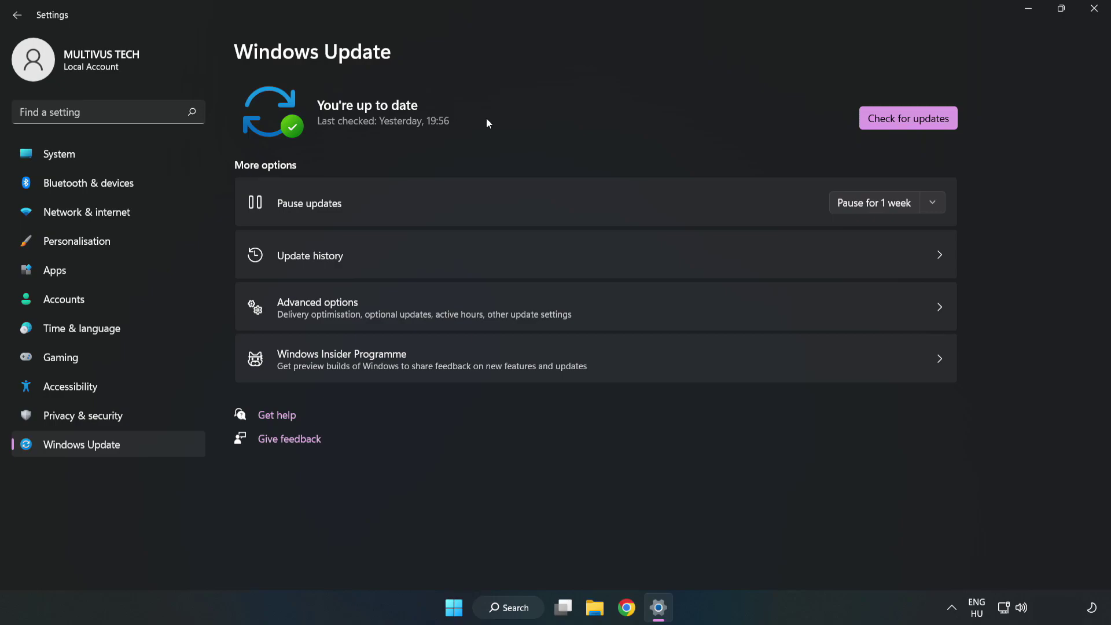
{"action": "left_click", "coordinate": [911, 120]}
{"action": "left_click", "coordinate": [1093, 9]}
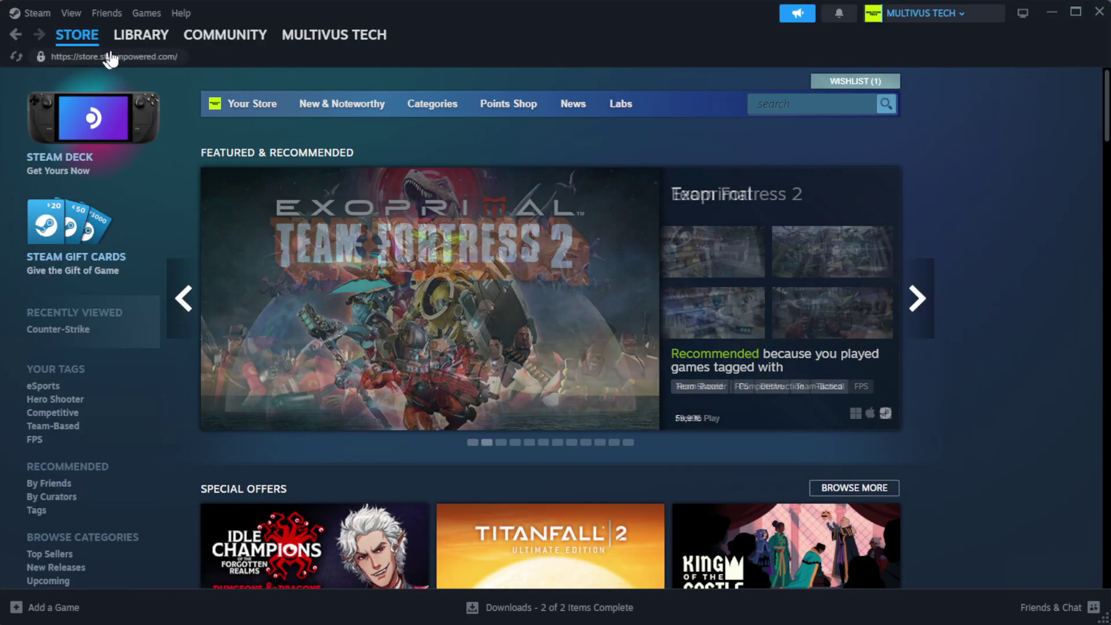
Step: From the Steam Library home, bring up Properties for YOUR NOT WORKING GAME
{"action": "mouse_move", "coordinate": [144, 42]}
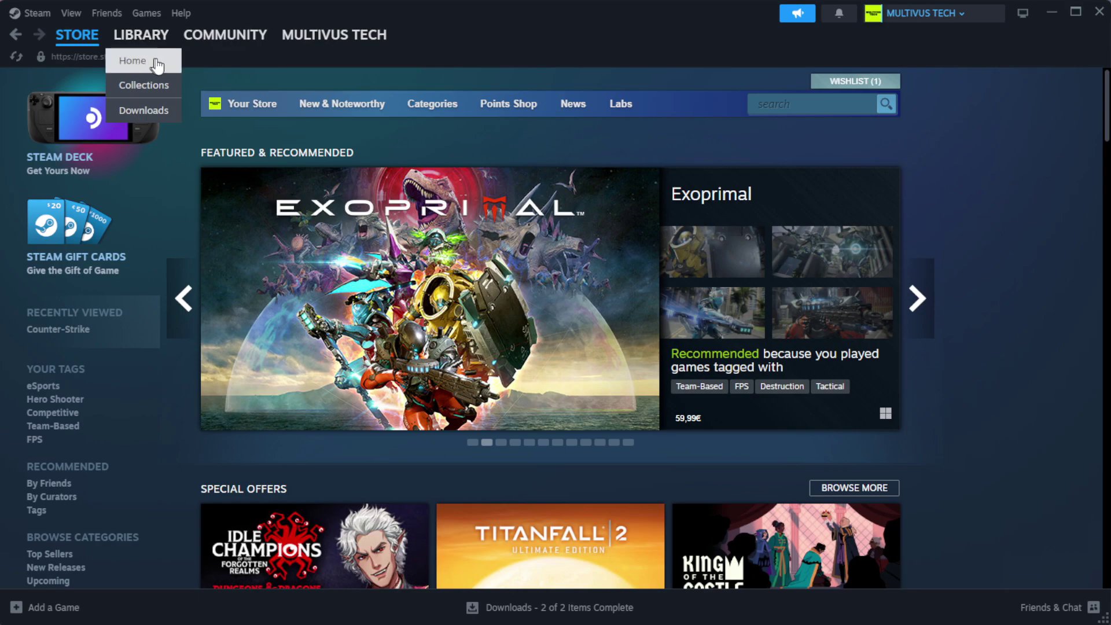
{"action": "left_click", "coordinate": [158, 61]}
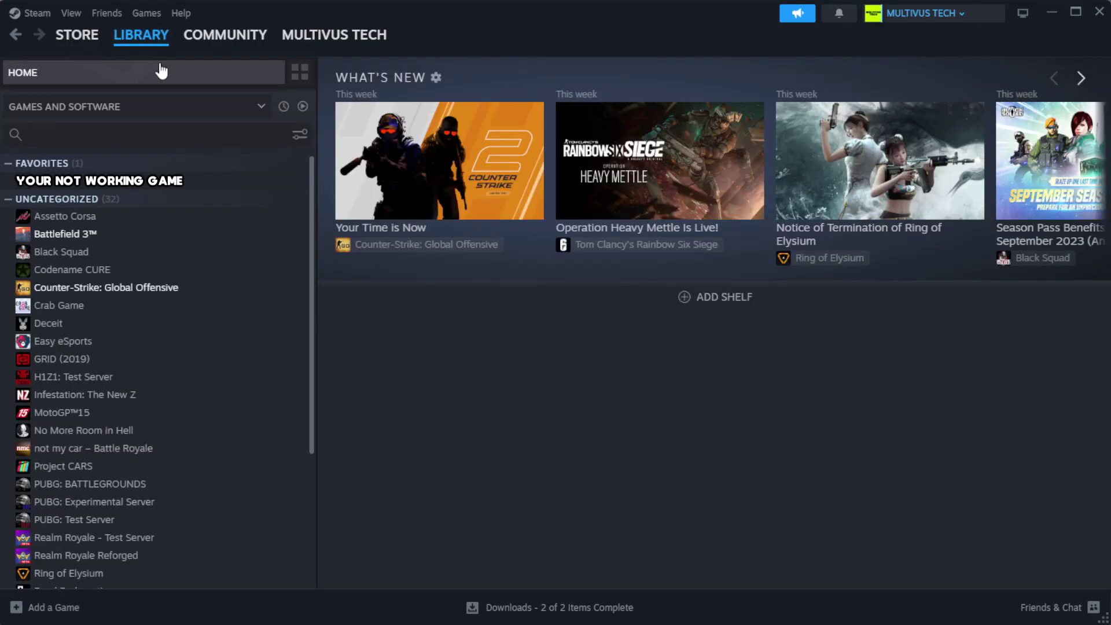
{"action": "right_click", "coordinate": [272, 184]}
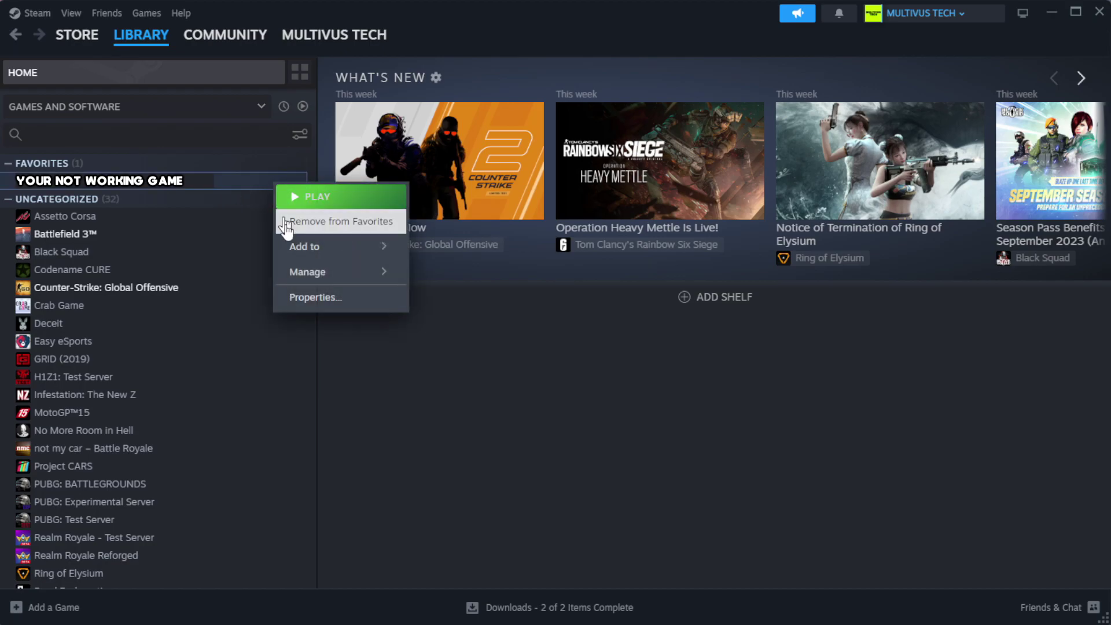
{"action": "left_click", "coordinate": [351, 298]}
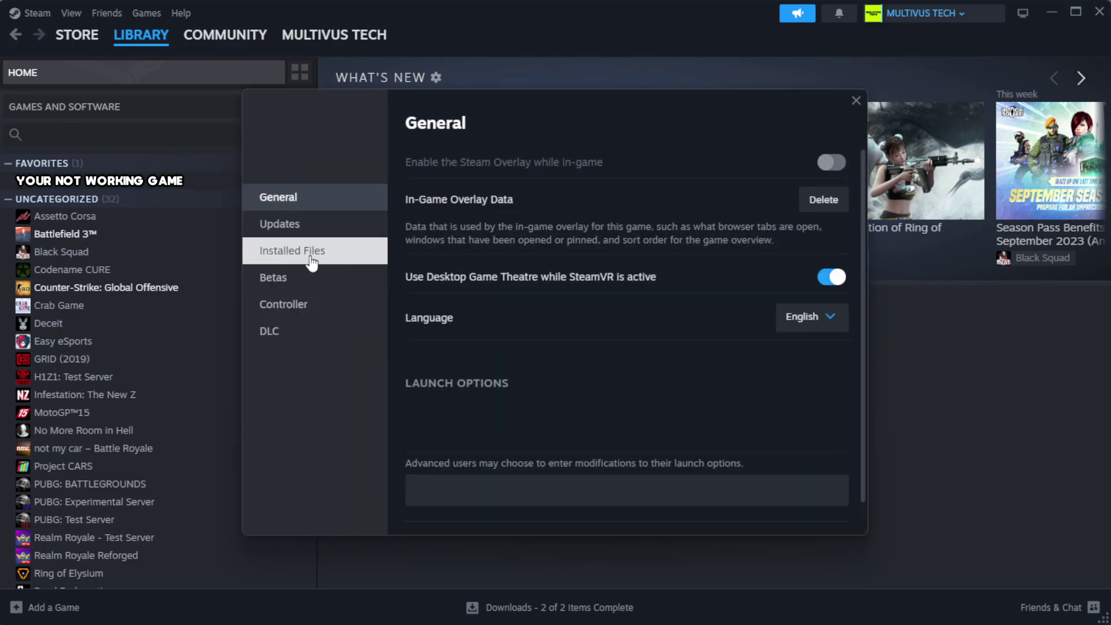
Step: Verify integrity of the game's installed files, validating all 1039 files
{"action": "left_click", "coordinate": [365, 264]}
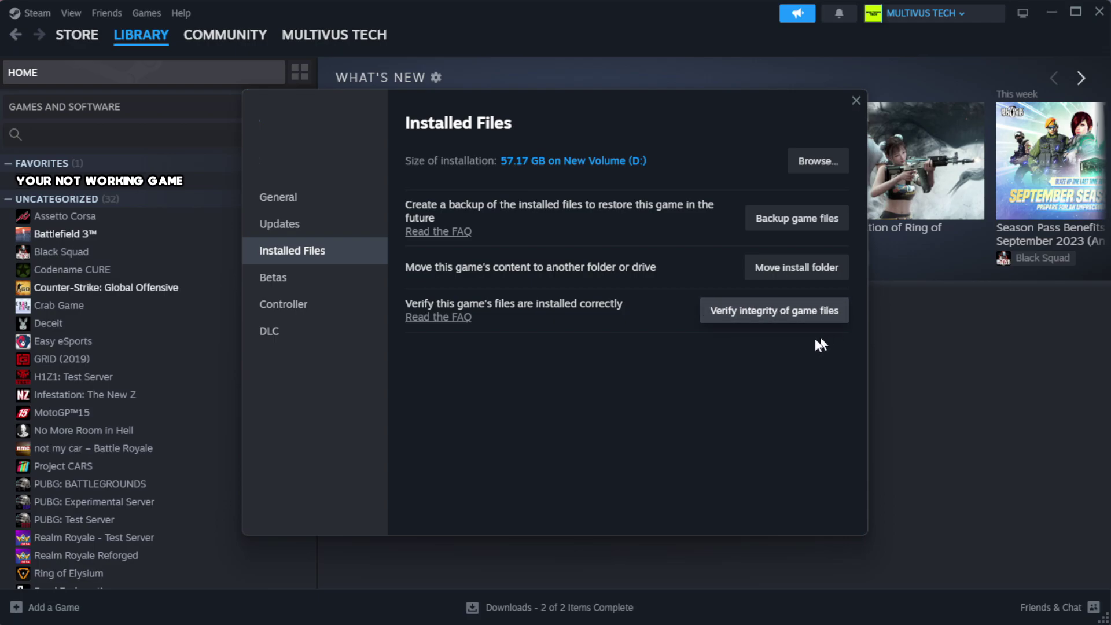
{"action": "left_click", "coordinate": [782, 322]}
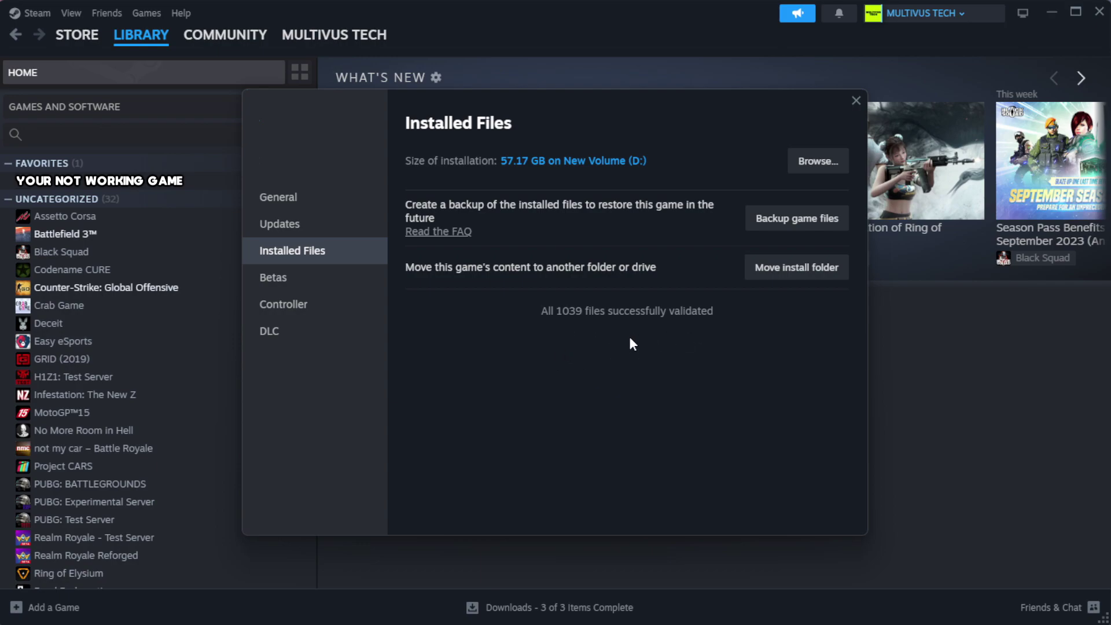
Step: In the game's install folder, bring up Properties for the YOUR NOT WORKING GAME shortcut
{"action": "left_click", "coordinate": [816, 174]}
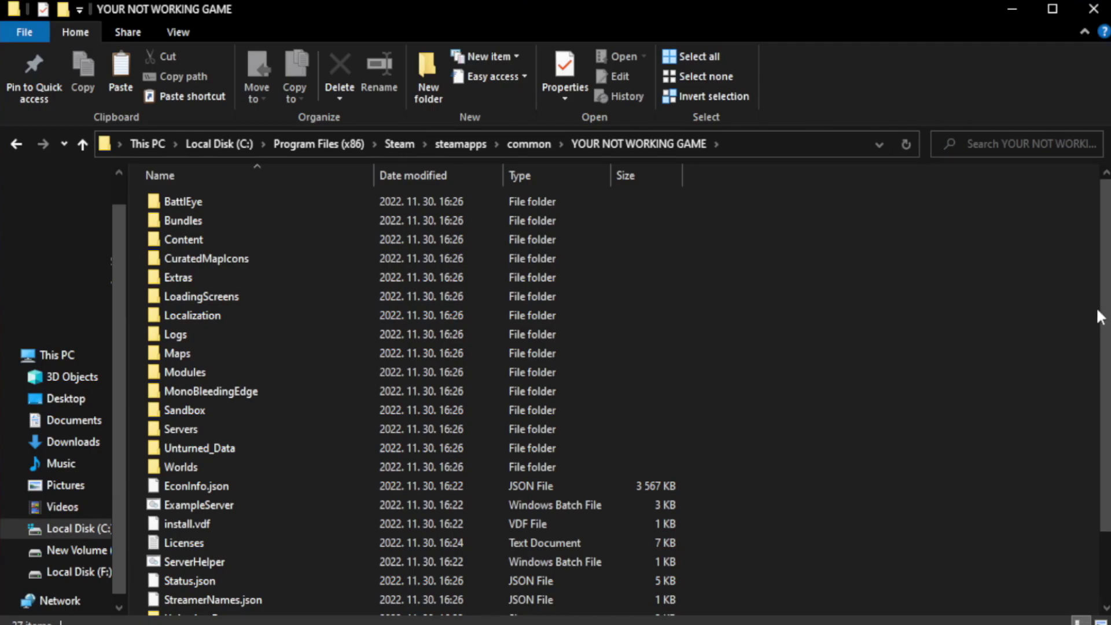
{"action": "scroll", "coordinate": [1097, 313], "scroll_direction": "down", "scroll_amount": 2}
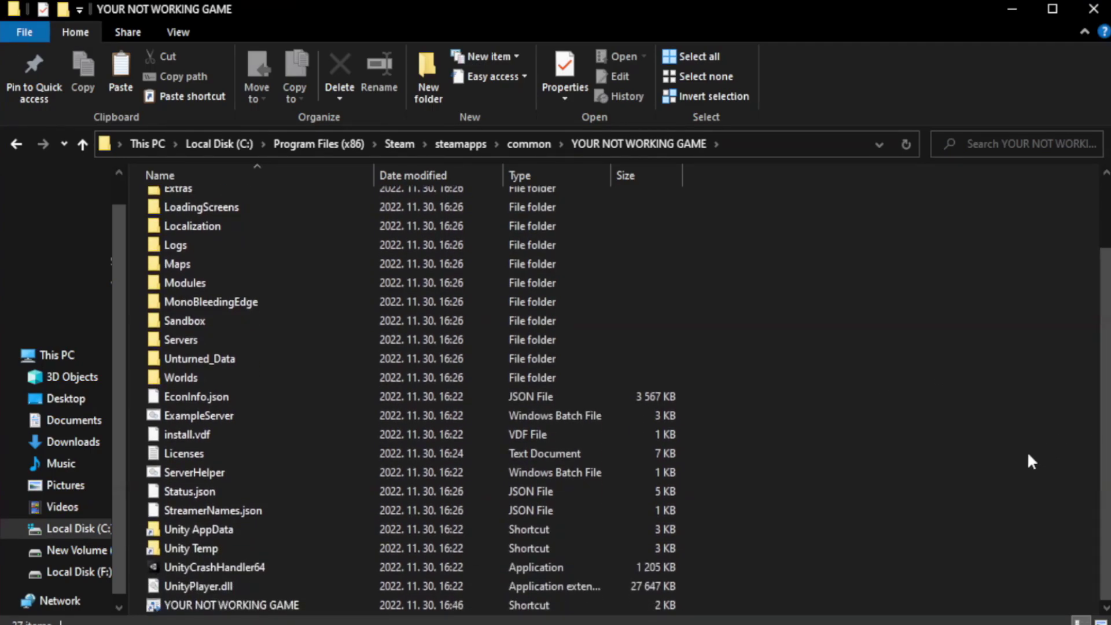
{"action": "left_click", "coordinate": [434, 605]}
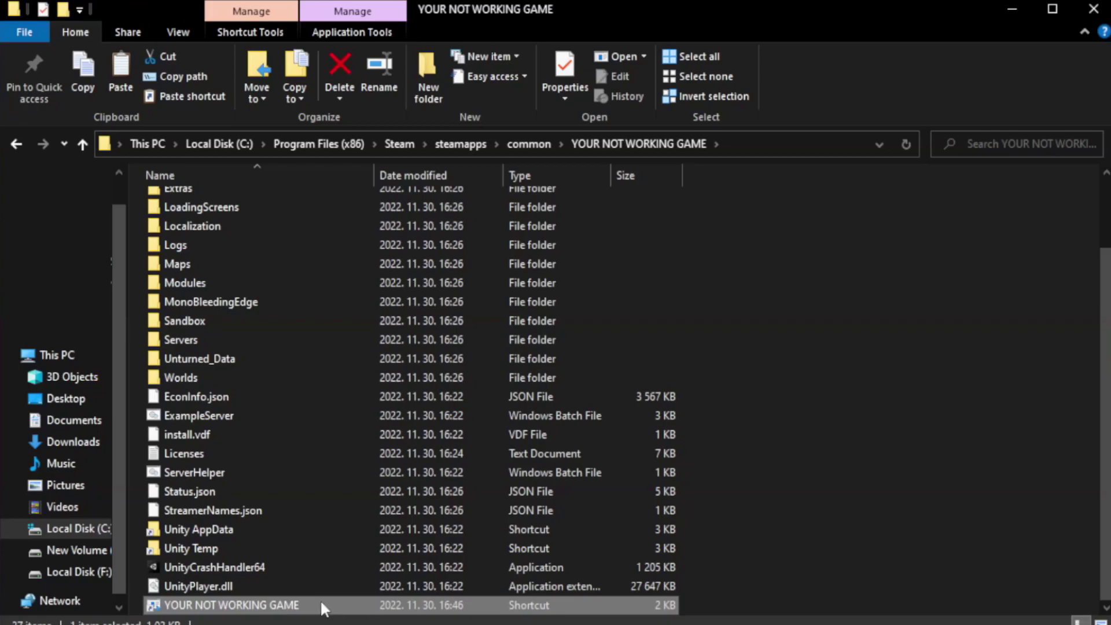
{"action": "right_click", "coordinate": [370, 605]}
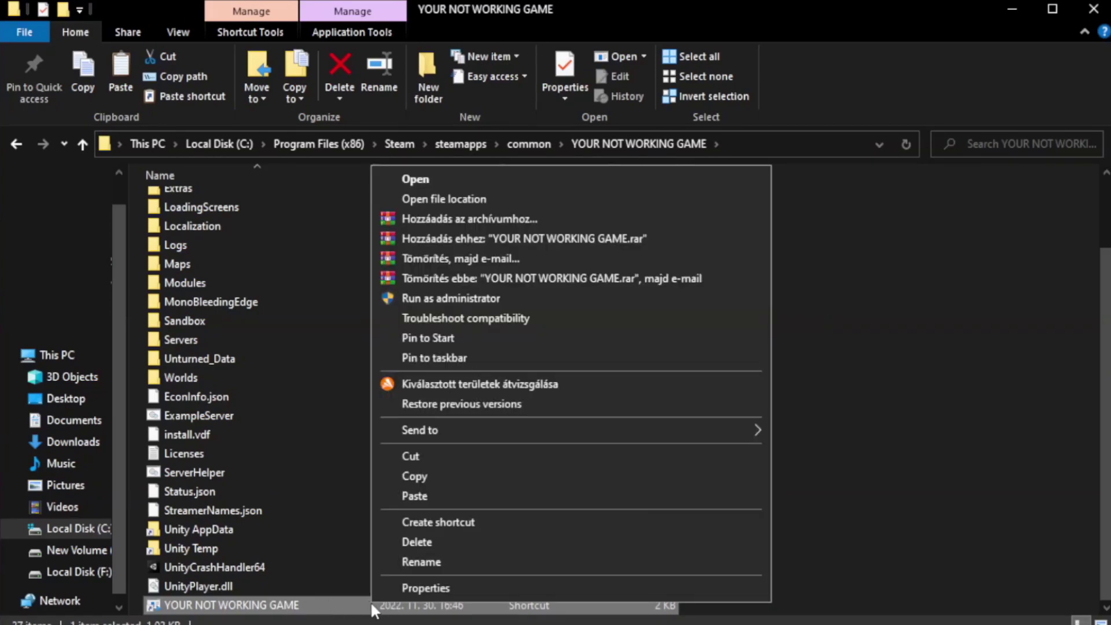
{"action": "left_click", "coordinate": [566, 587]}
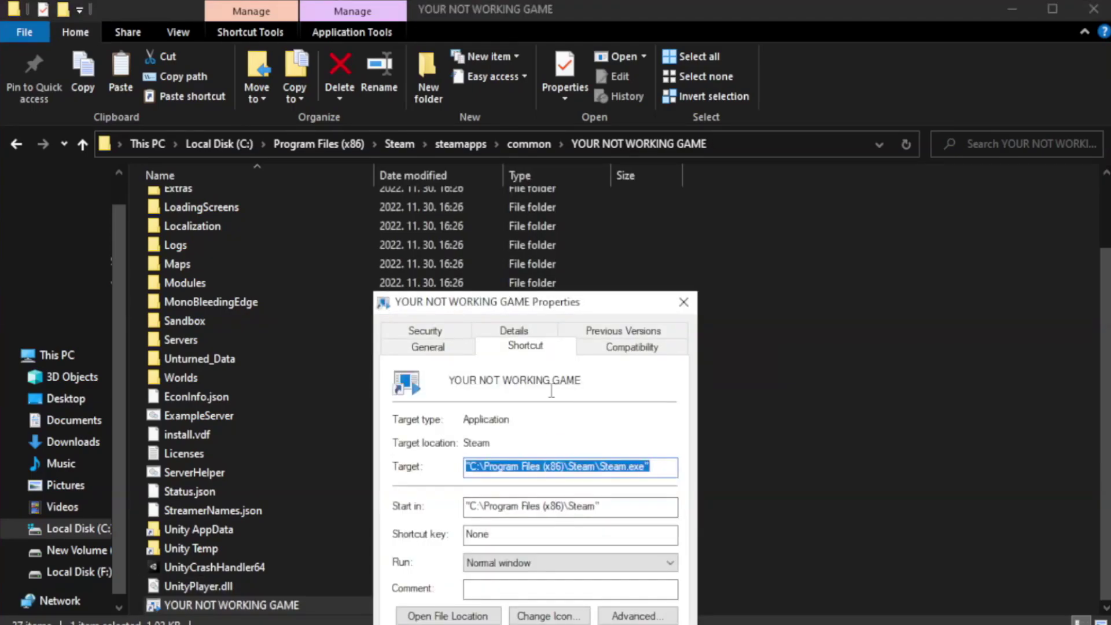
{"action": "left_click_drag", "start_coordinate": [557, 308], "coordinate": [558, 114]}
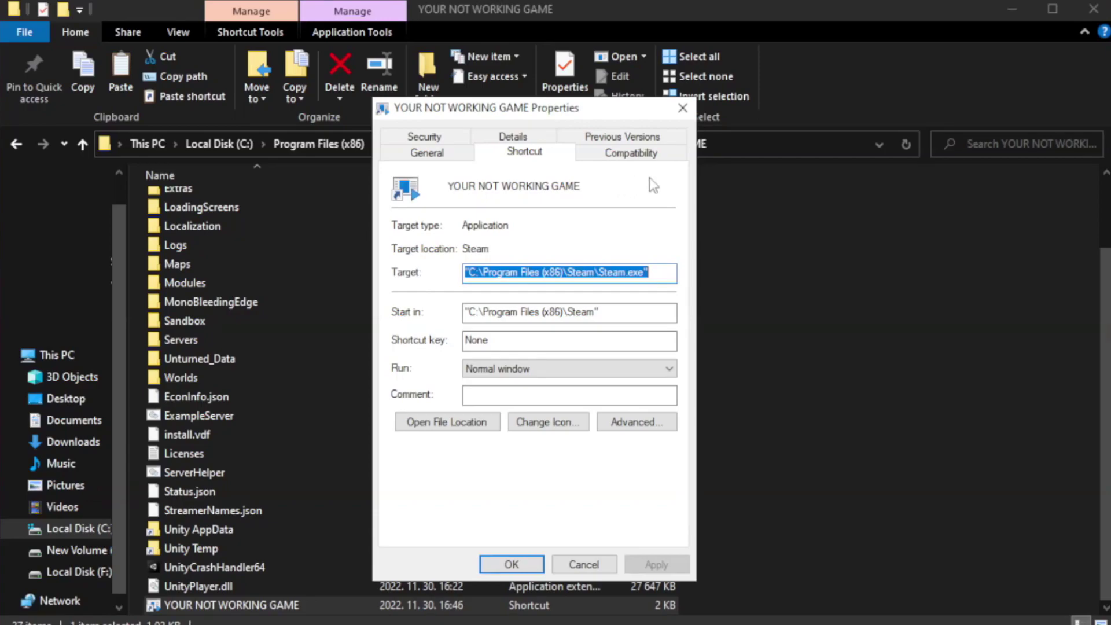
Step: Set the shortcut to Windows 8 compatibility mode, run as administrator, fullscreen optimizations disabled, and save
{"action": "left_click", "coordinate": [627, 157]}
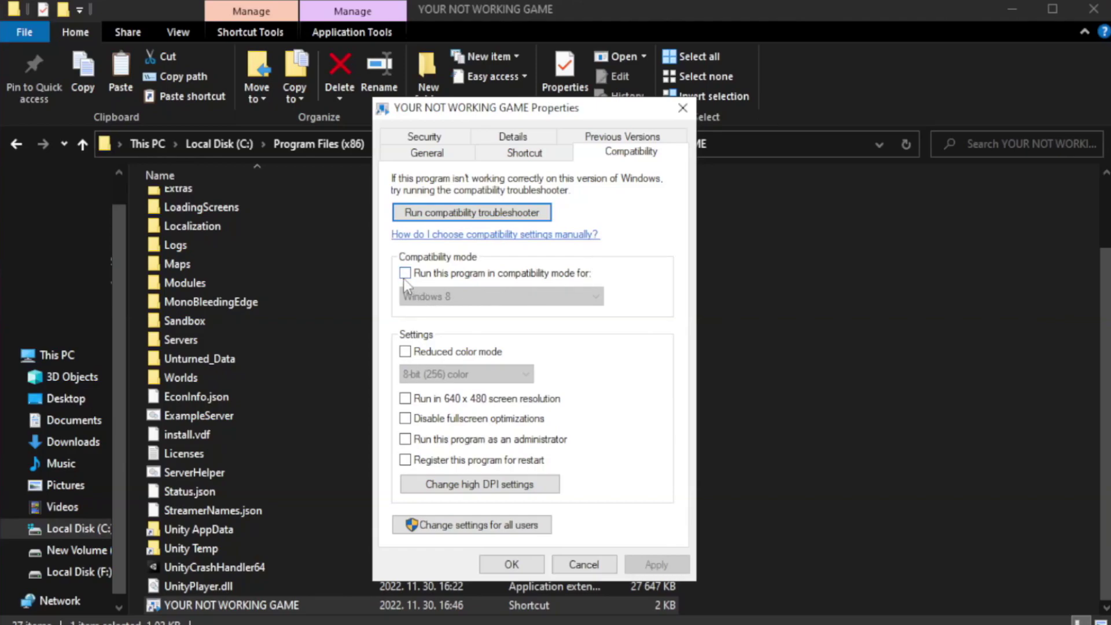
{"action": "left_click", "coordinate": [441, 277]}
{"action": "left_click", "coordinate": [501, 297]}
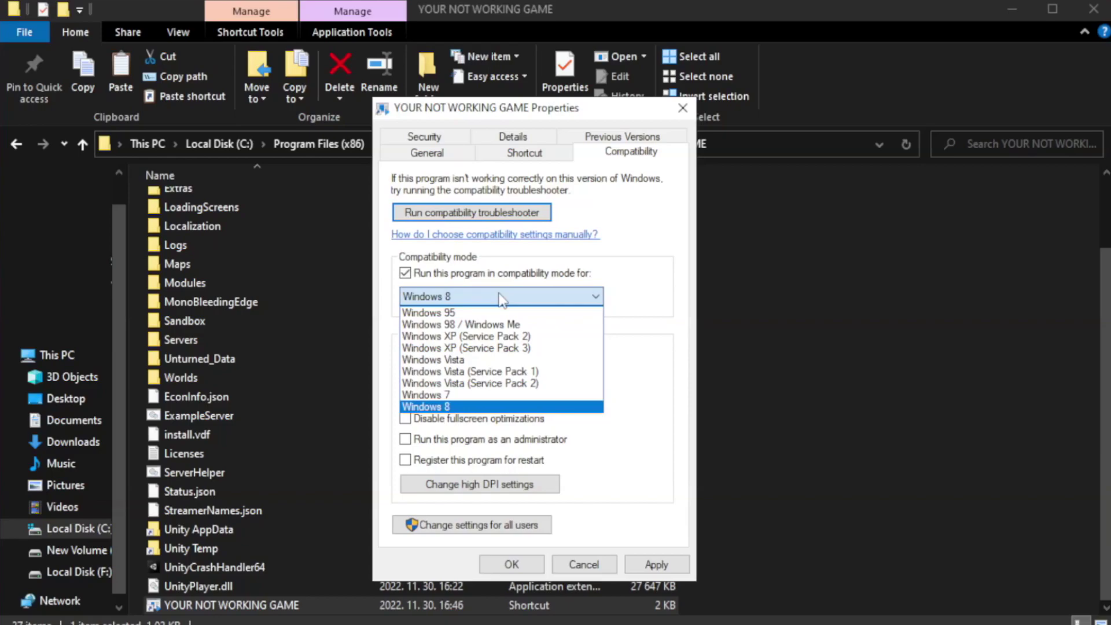
{"action": "left_click", "coordinate": [471, 407]}
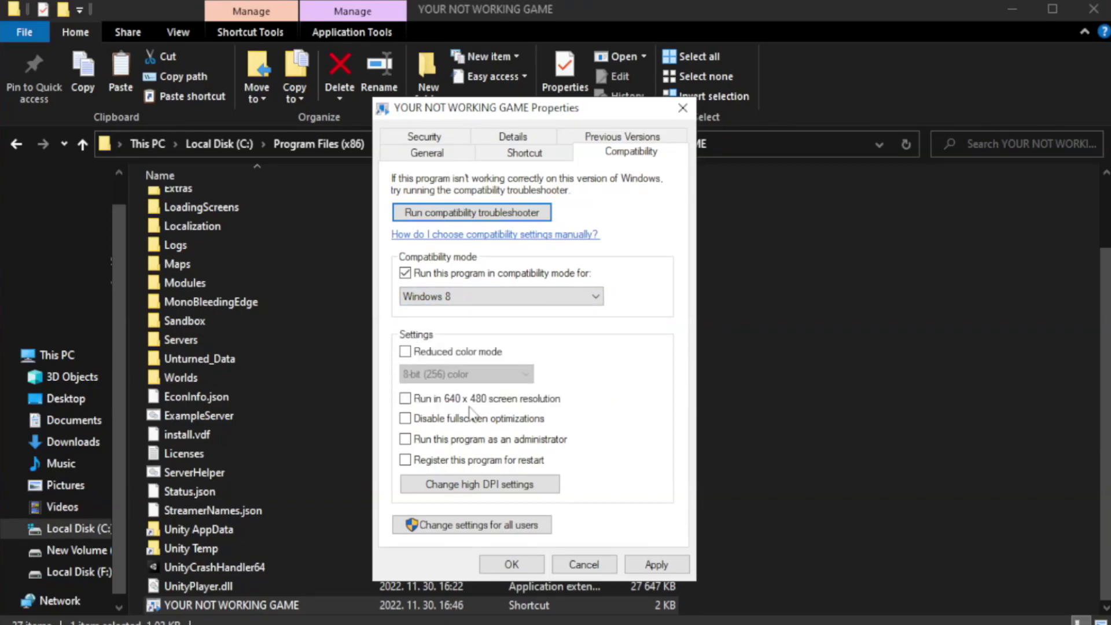
{"action": "left_click", "coordinate": [432, 425]}
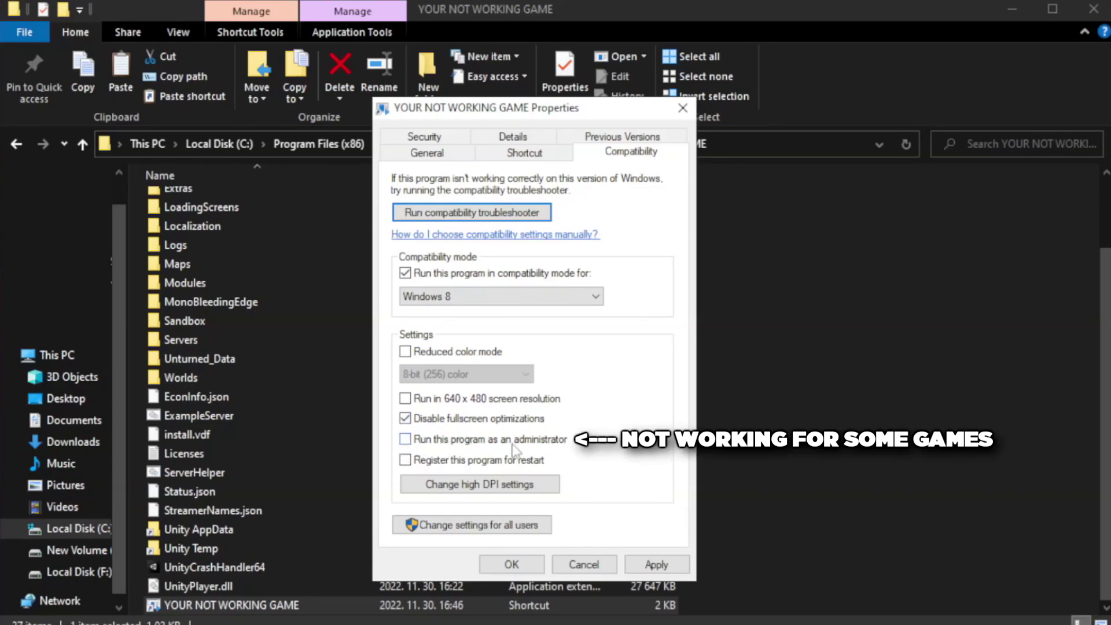
{"action": "left_click", "coordinate": [435, 447]}
{"action": "left_click", "coordinate": [658, 561]}
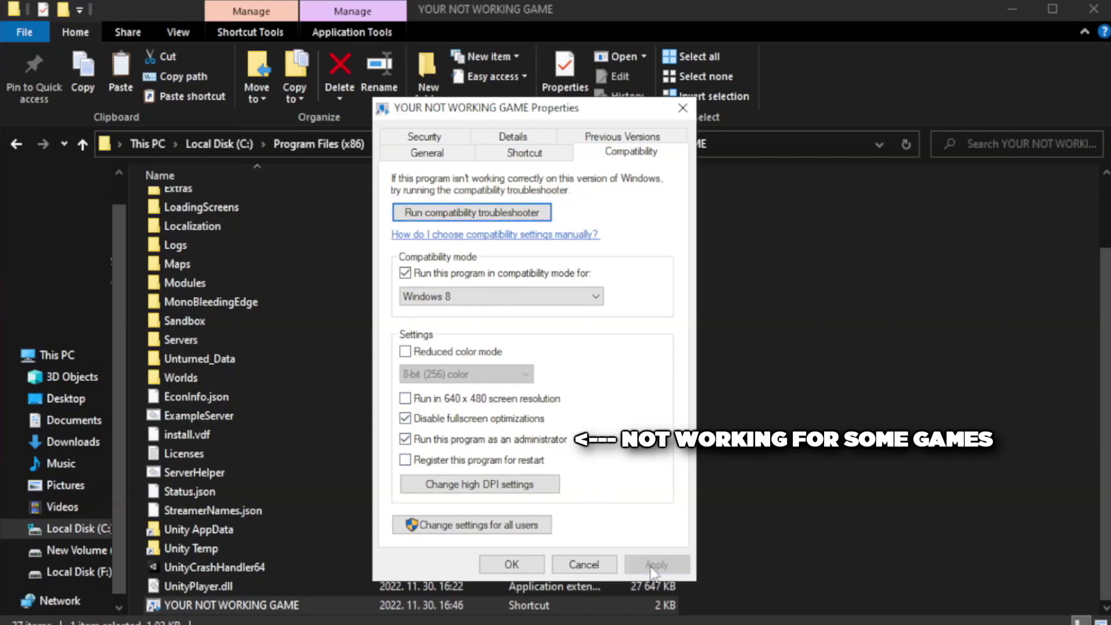
{"action": "left_click", "coordinate": [510, 566]}
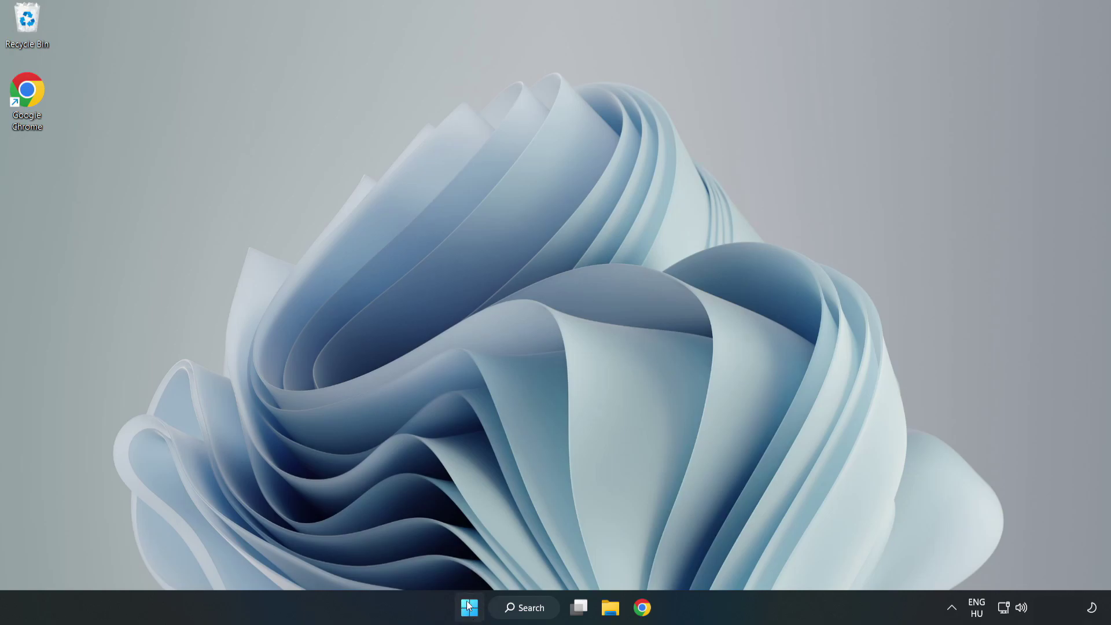
Step: Launch Task Manager from the Start button's right-click menu
{"action": "right_click", "coordinate": [471, 608]}
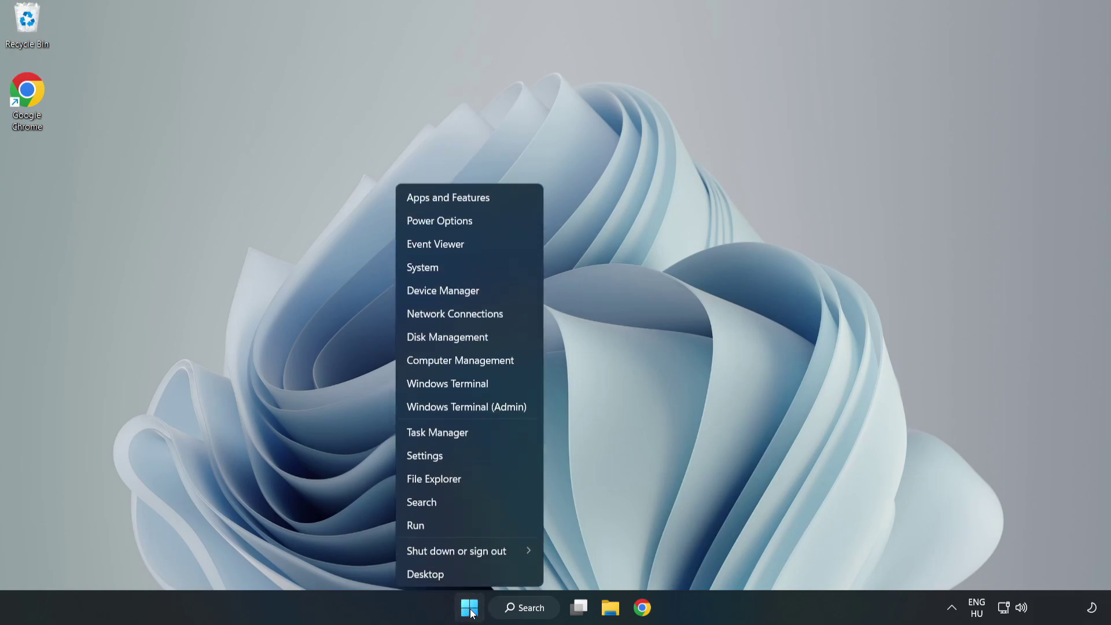
{"action": "left_click", "coordinate": [468, 434]}
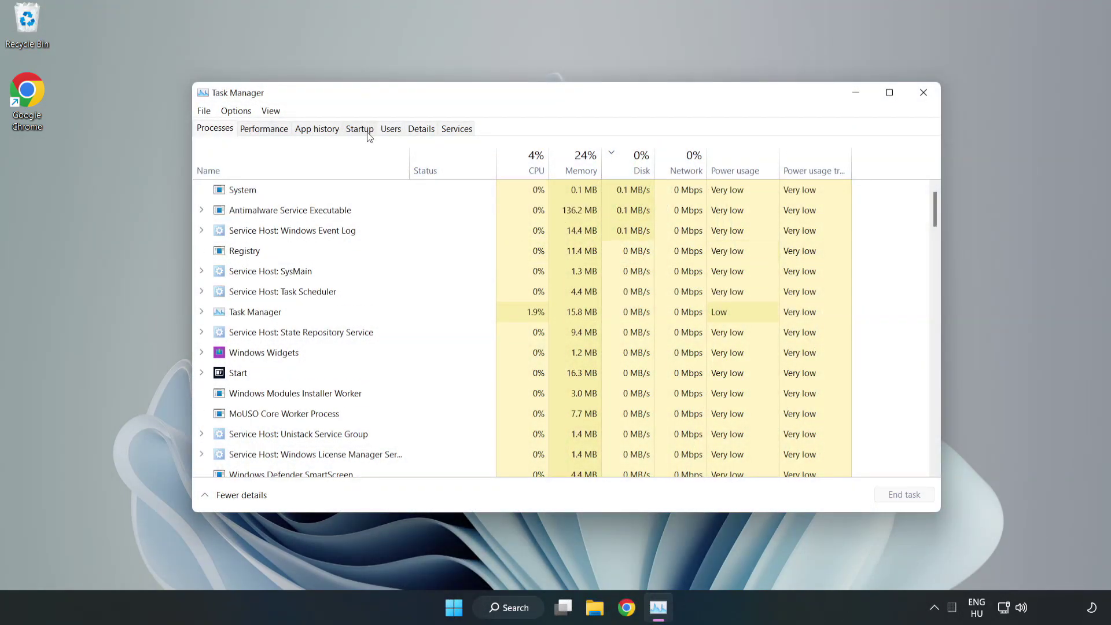
Step: Disable Cortana, Microsoft Edge, Microsoft Teams and Phone Link as startup apps, then close Task Manager
{"action": "left_click", "coordinate": [361, 132]}
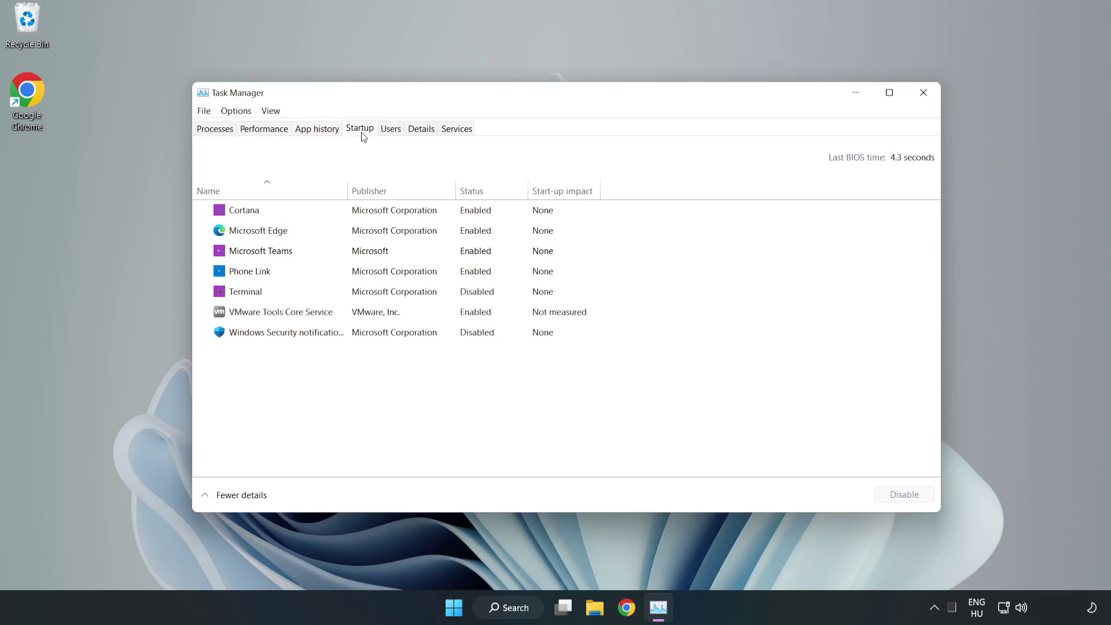
{"action": "left_click", "coordinate": [383, 218]}
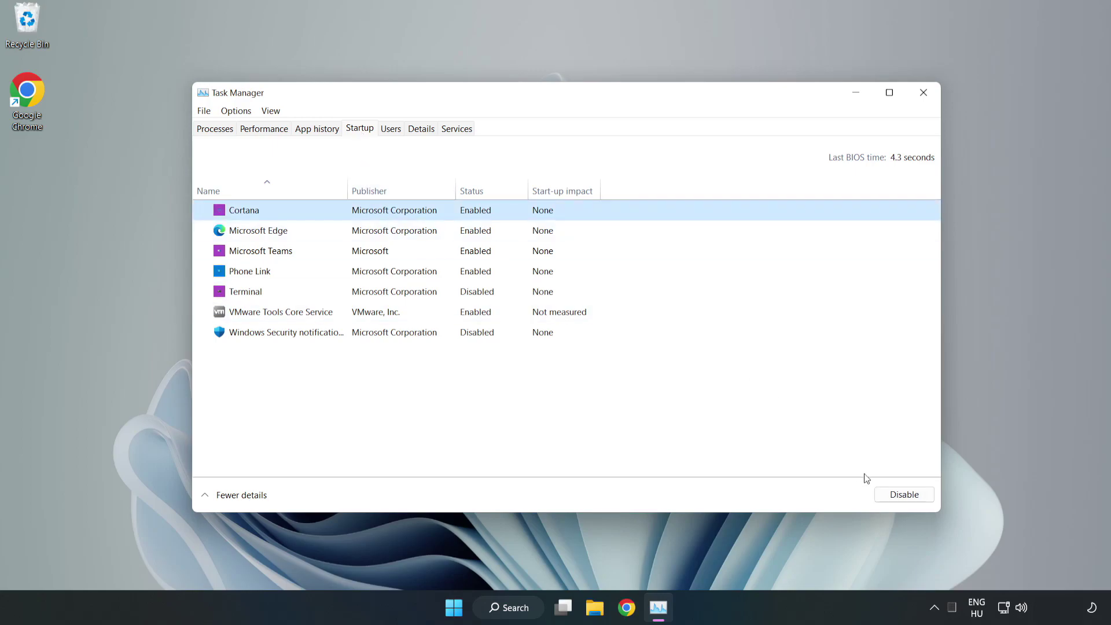
{"action": "left_click", "coordinate": [900, 494]}
{"action": "left_click", "coordinate": [480, 230]}
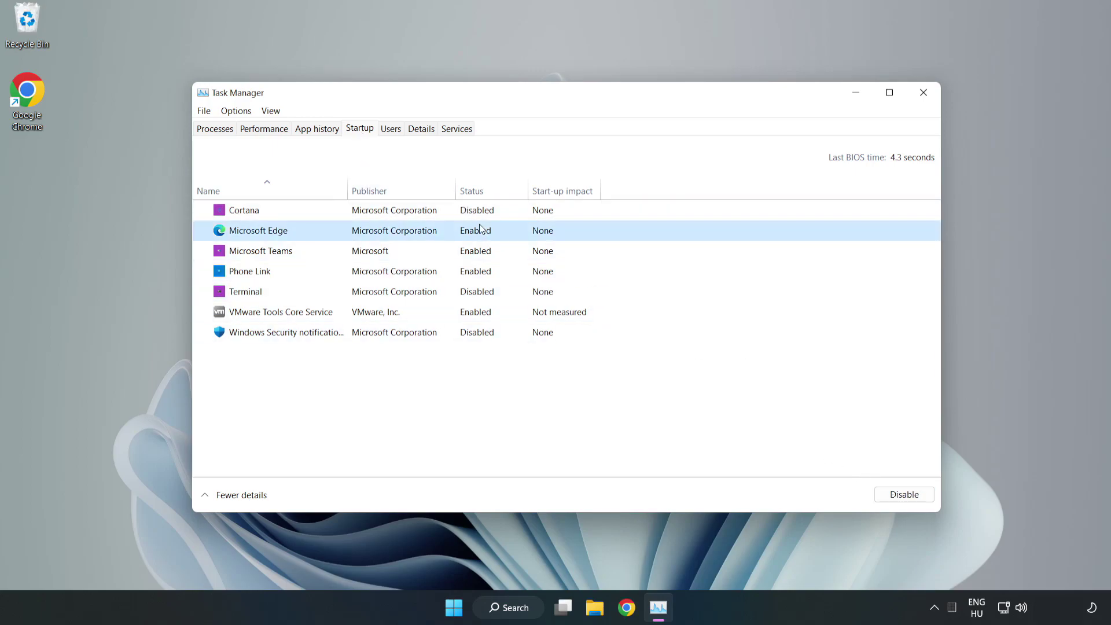
{"action": "left_click", "coordinate": [891, 493]}
{"action": "left_click", "coordinate": [381, 253]}
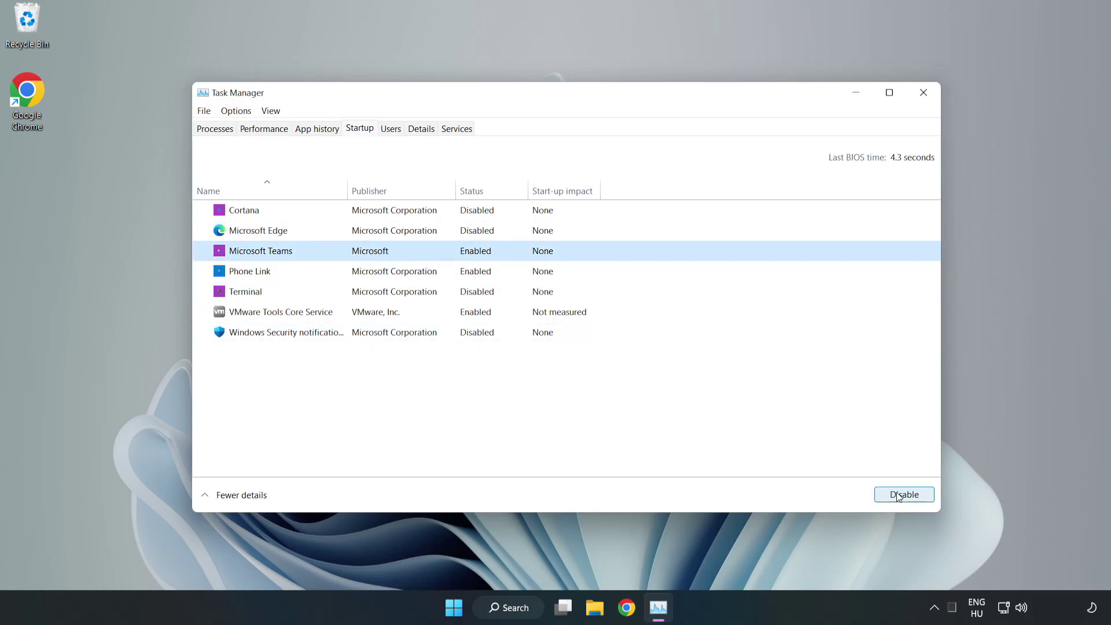
{"action": "left_click", "coordinate": [899, 496]}
{"action": "left_click", "coordinate": [372, 274]}
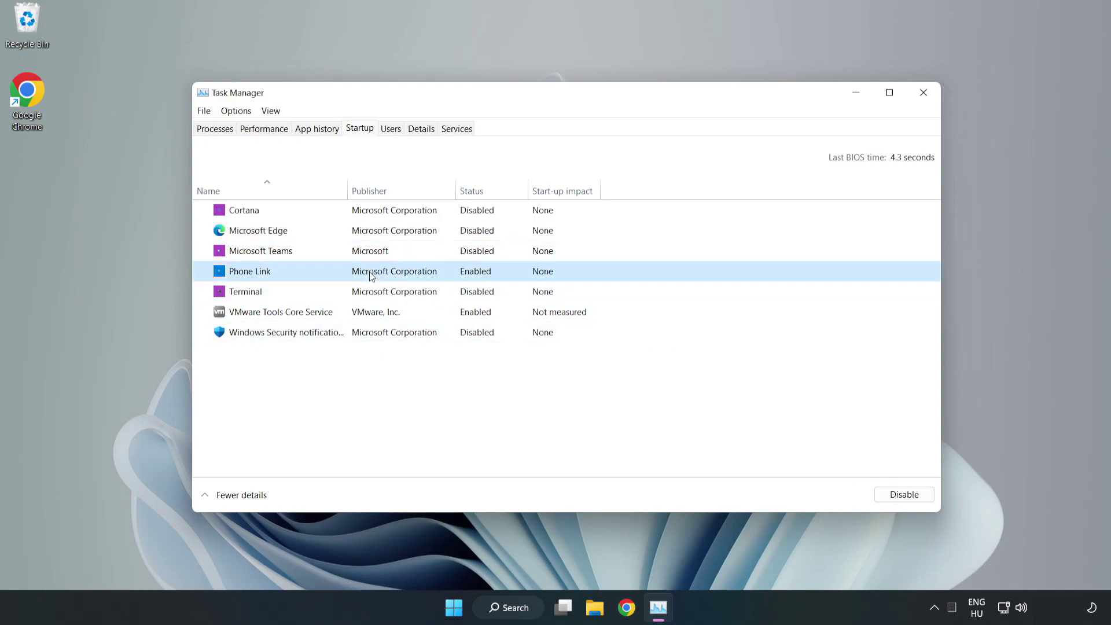
{"action": "left_click", "coordinate": [890, 499]}
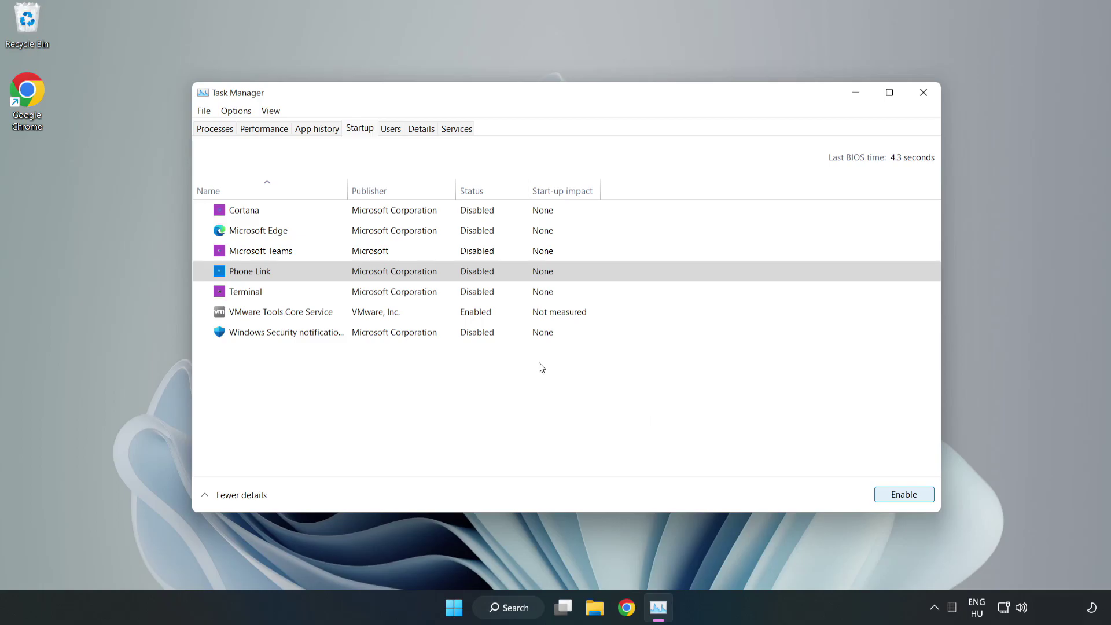
{"action": "left_click", "coordinate": [924, 95]}
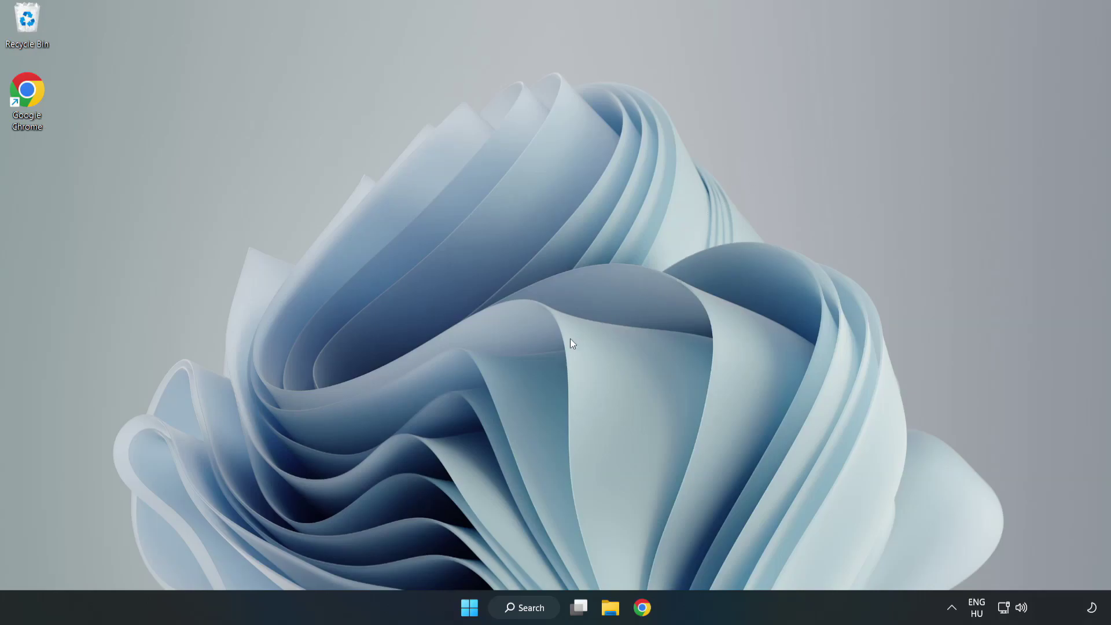
Step: Download the DirectX End-User Runtime Web Installer (dxwebsetup.exe) from the DirectX page in Chrome
{"action": "left_click", "coordinate": [641, 614]}
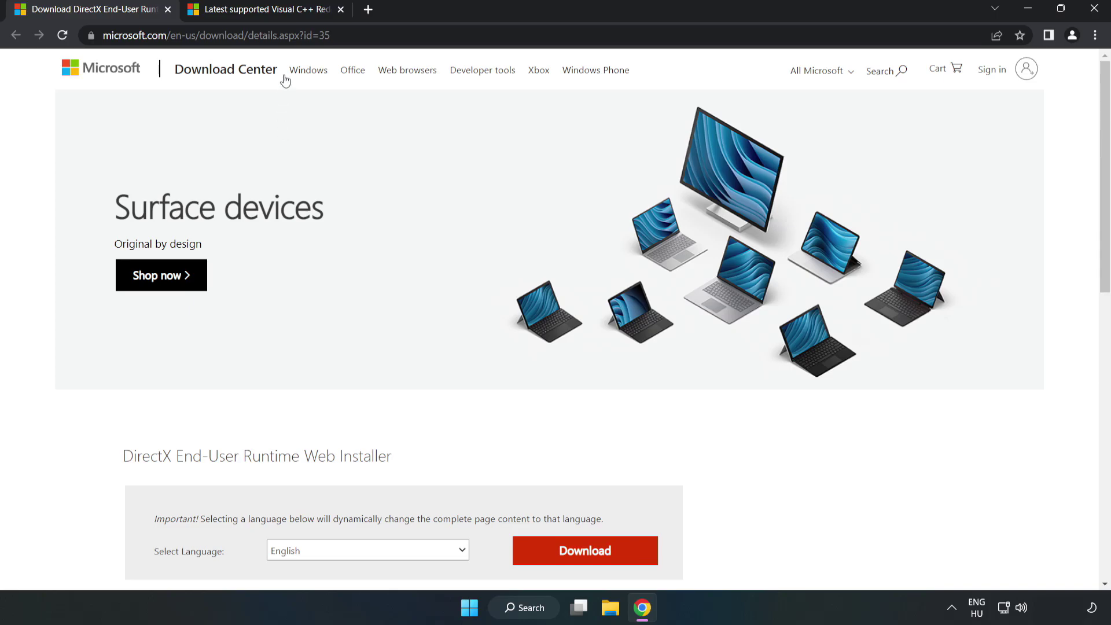
{"action": "left_click", "coordinate": [346, 36]}
{"action": "left_click", "coordinate": [346, 35]}
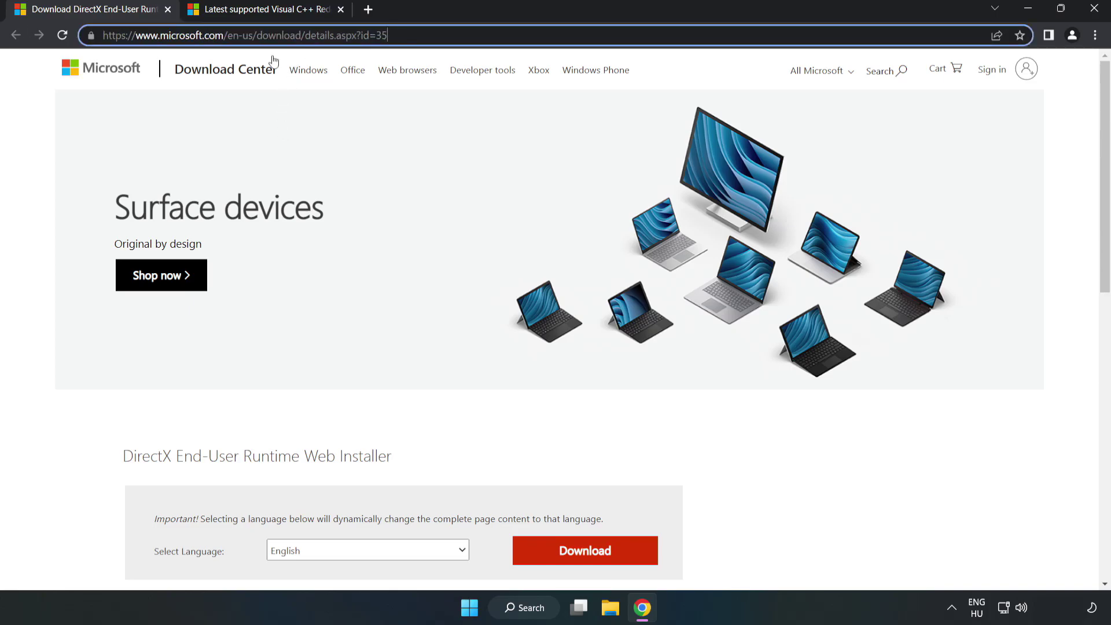
{"action": "left_click", "coordinate": [44, 127]}
{"action": "scroll", "coordinate": [44, 132], "scroll_direction": "down", "scroll_amount": 3}
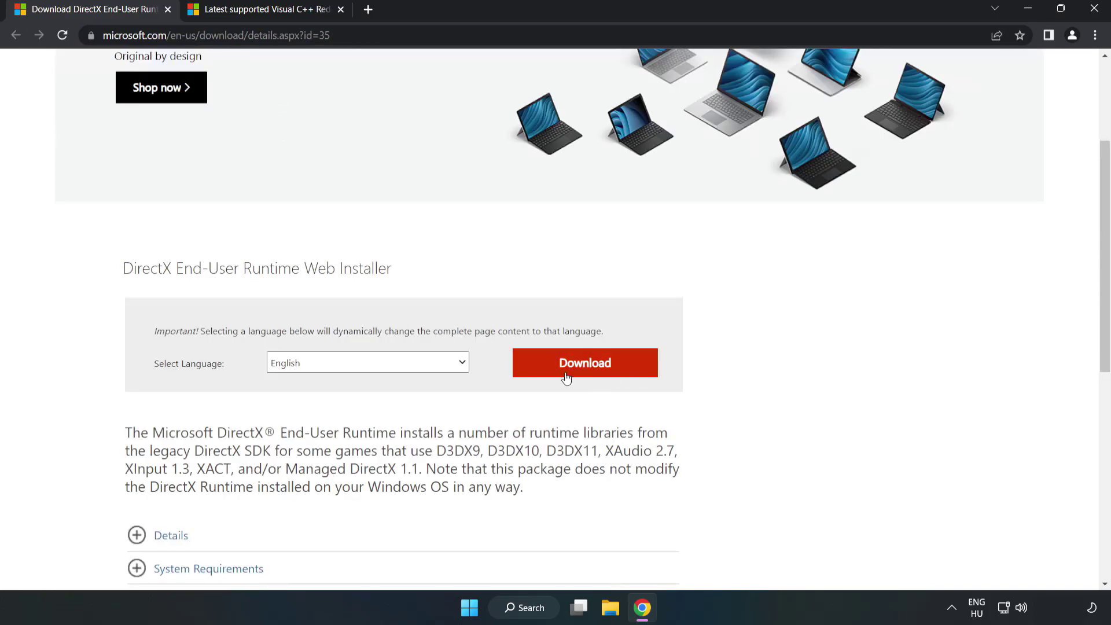
{"action": "left_click", "coordinate": [589, 371]}
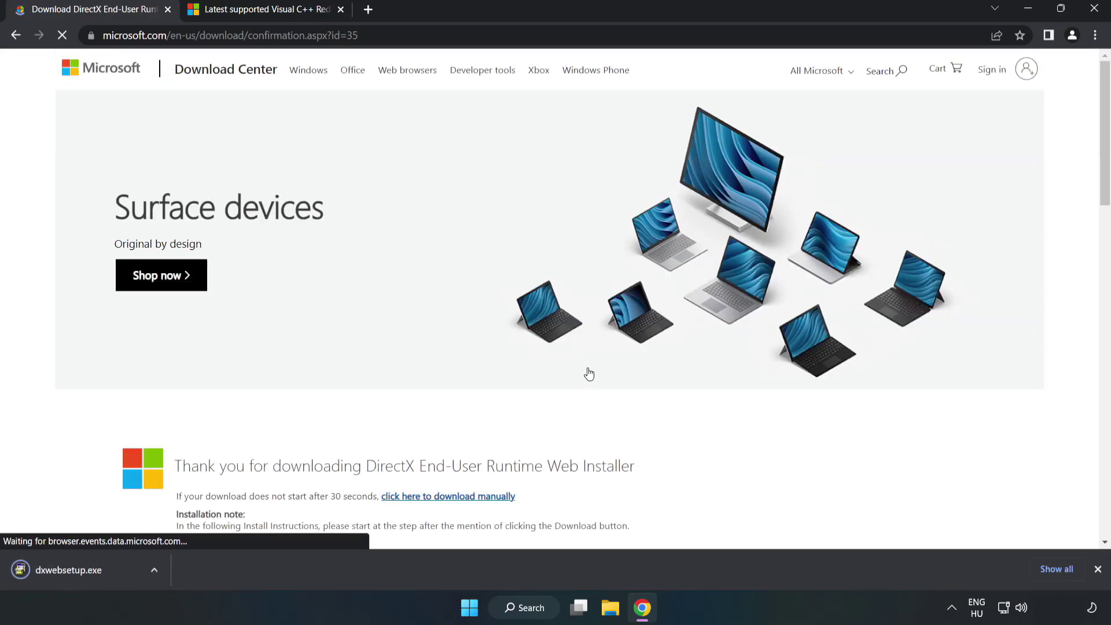
Step: Run dxwebsetup.exe, accept the license, and finish setup, which reports DirectX is already up to date
{"action": "left_click", "coordinate": [81, 571]}
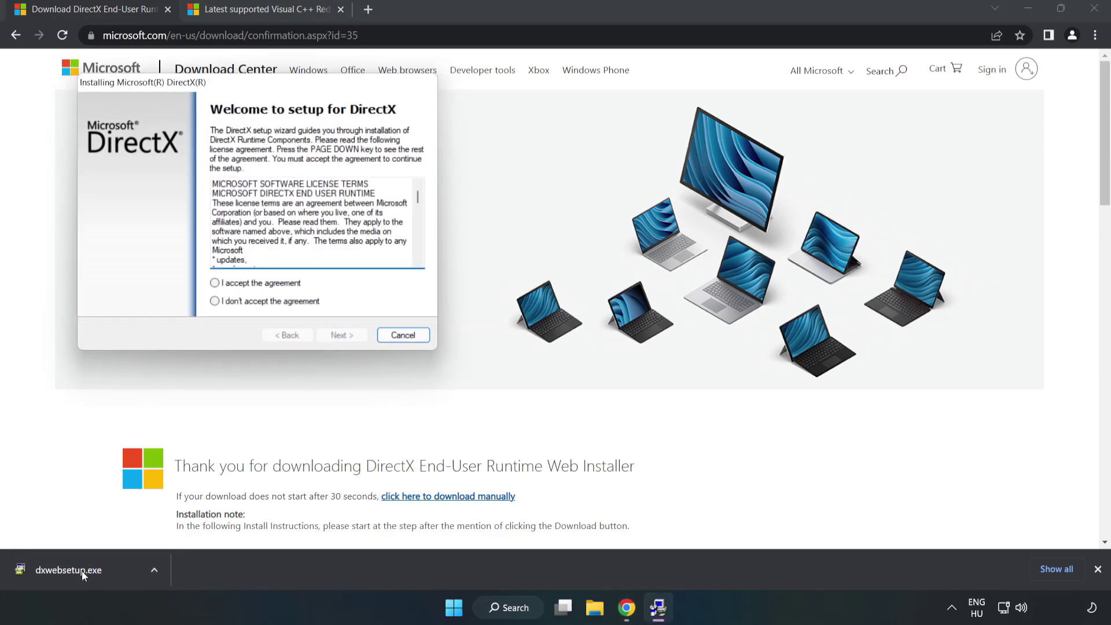
{"action": "left_click_drag", "start_coordinate": [253, 90], "coordinate": [541, 186]}
{"action": "left_click_drag", "start_coordinate": [707, 295], "coordinate": [697, 353]}
{"action": "left_click", "coordinate": [696, 360]}
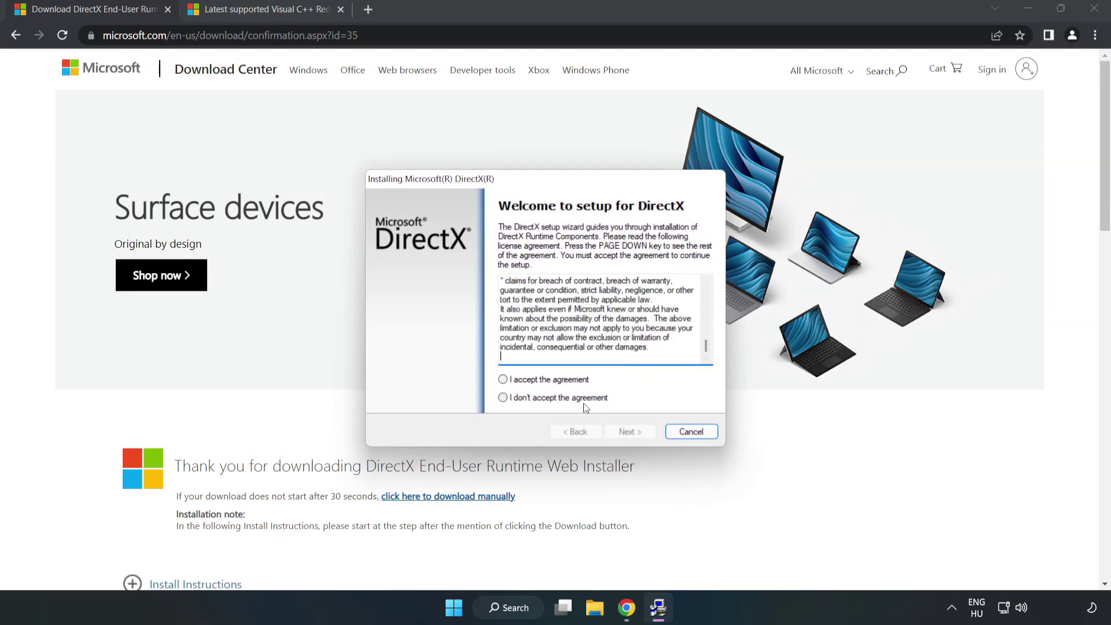
{"action": "left_click", "coordinate": [513, 381]}
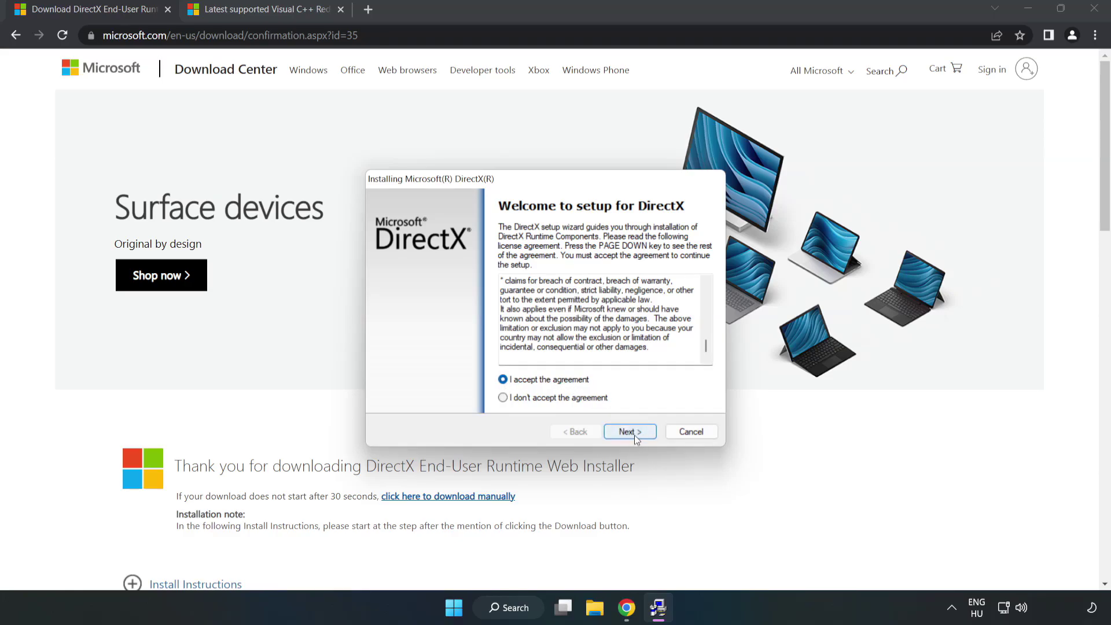
{"action": "left_click", "coordinate": [630, 431]}
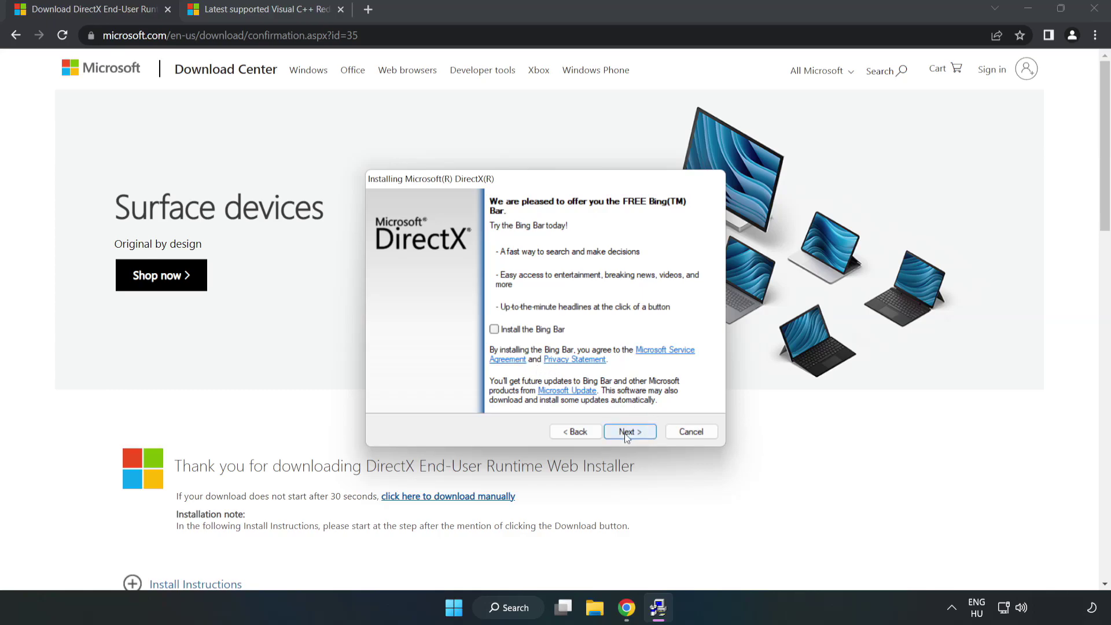
{"action": "left_click", "coordinate": [638, 433]}
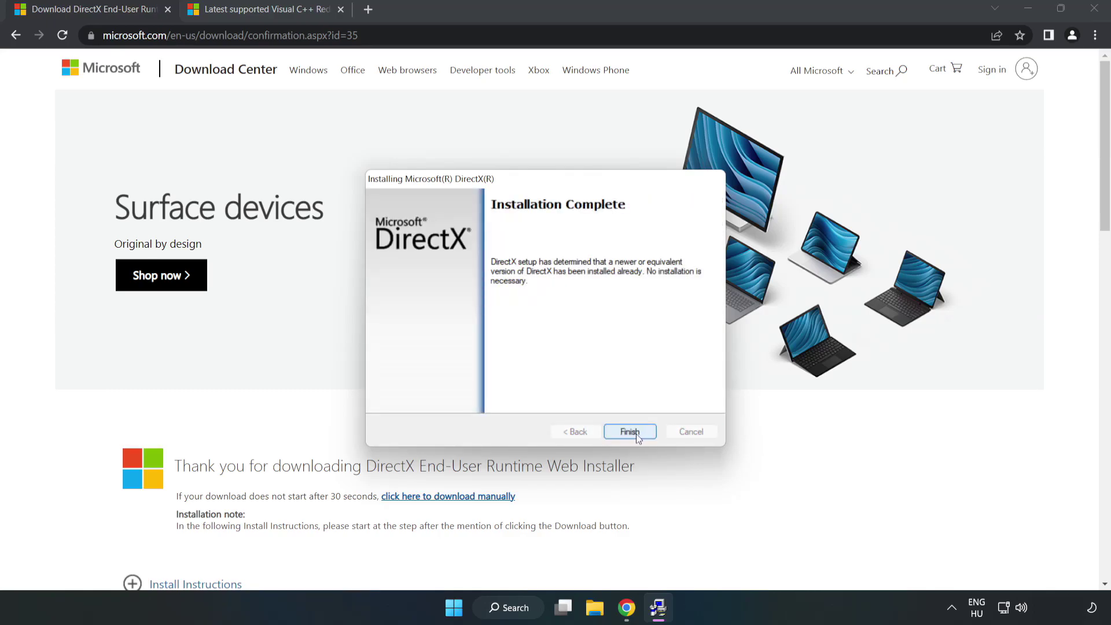
{"action": "left_click", "coordinate": [636, 433]}
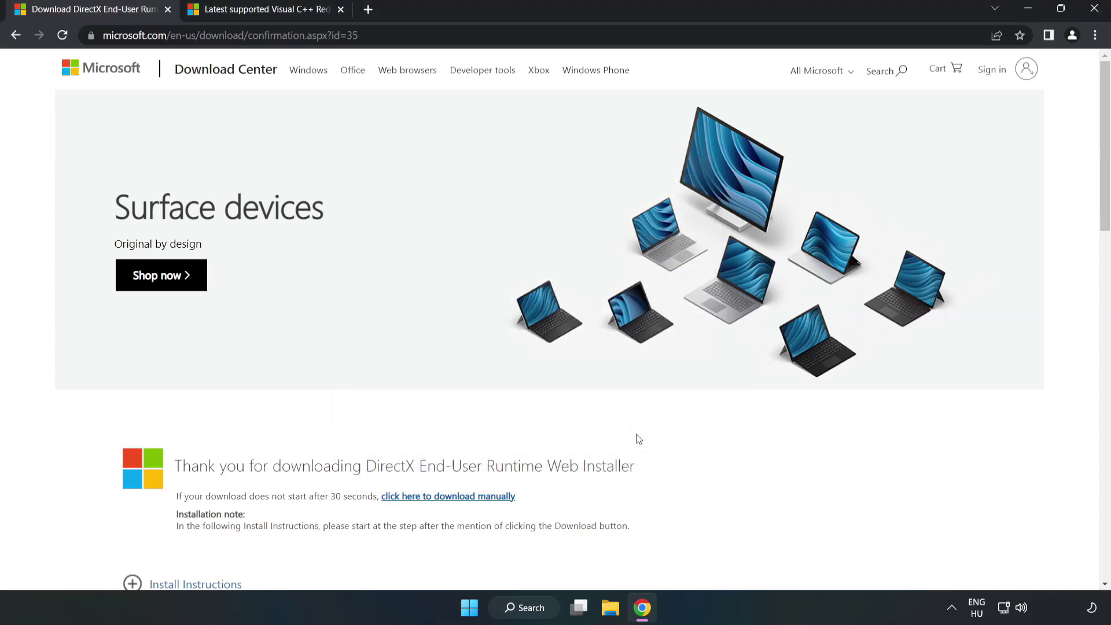
Step: Close the DirectX tab and locate the Visual Studio 2015, 2017, 2019, and 2022 redistributable table
{"action": "left_click", "coordinate": [167, 9]}
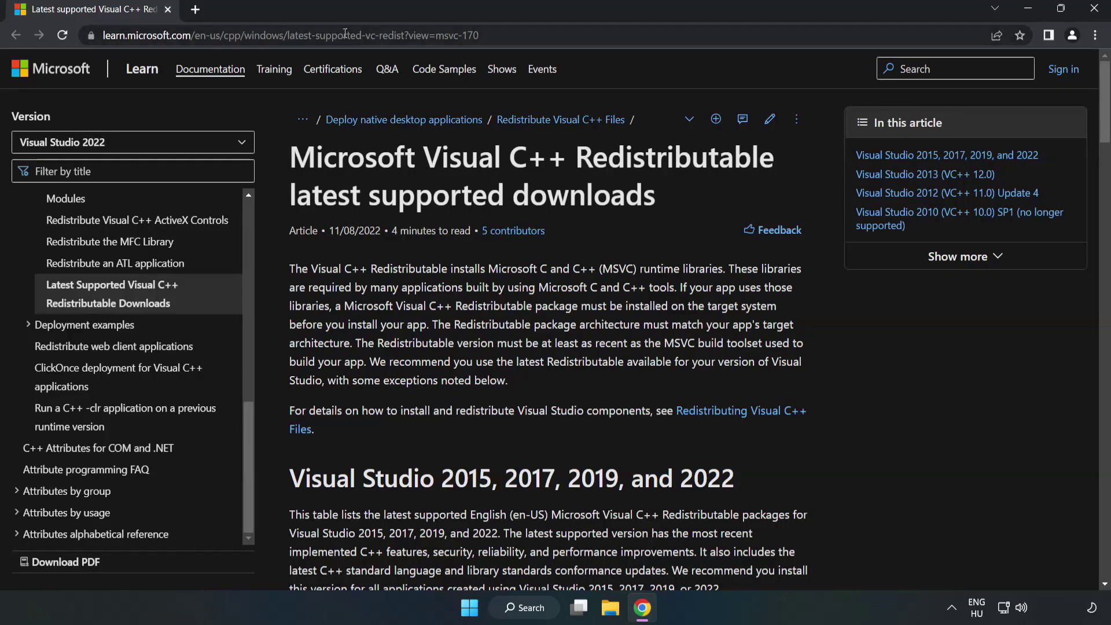
{"action": "left_click", "coordinate": [440, 35]}
{"action": "left_click_drag", "start_coordinate": [401, 36], "coordinate": [479, 35]}
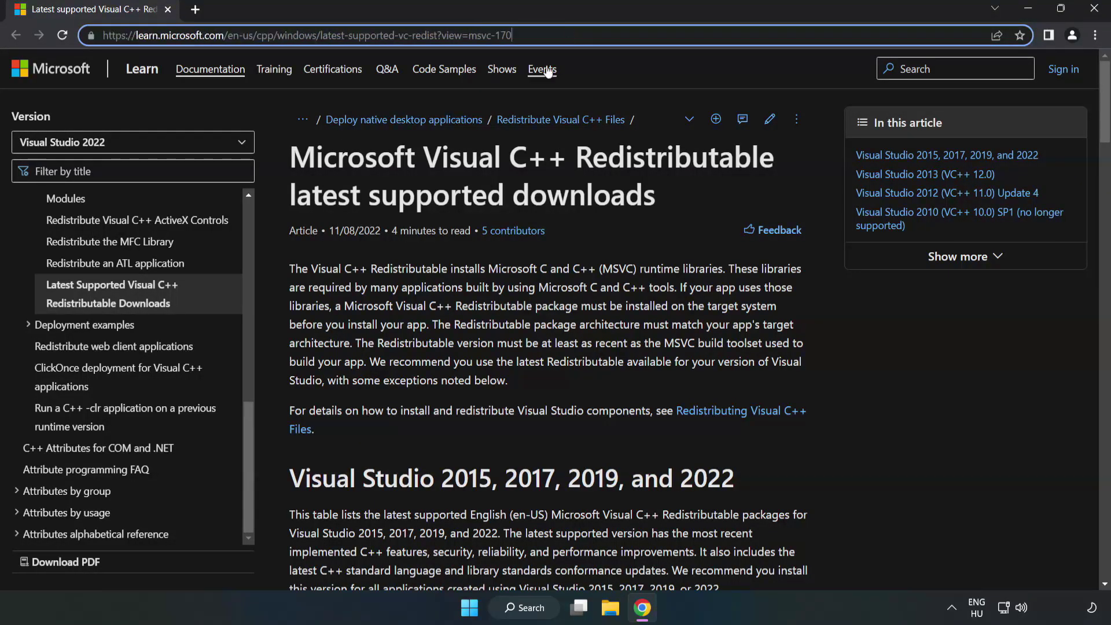
{"action": "left_click", "coordinate": [443, 207]}
{"action": "scroll", "coordinate": [443, 207], "scroll_direction": "down", "scroll_amount": 6}
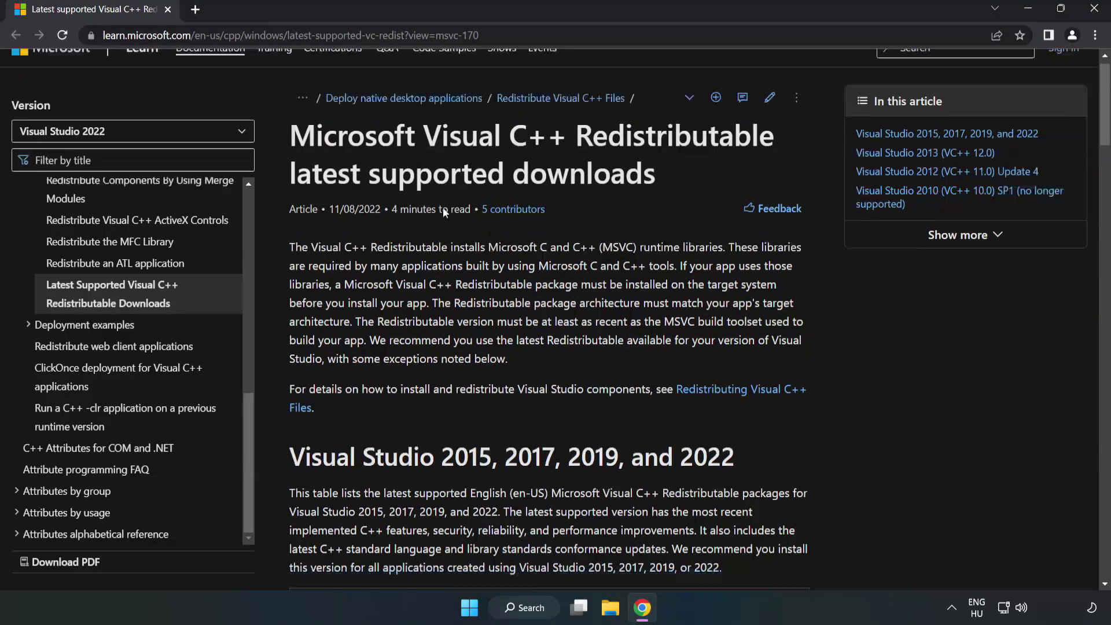
{"action": "scroll", "coordinate": [447, 217], "scroll_direction": "down", "scroll_amount": 1}
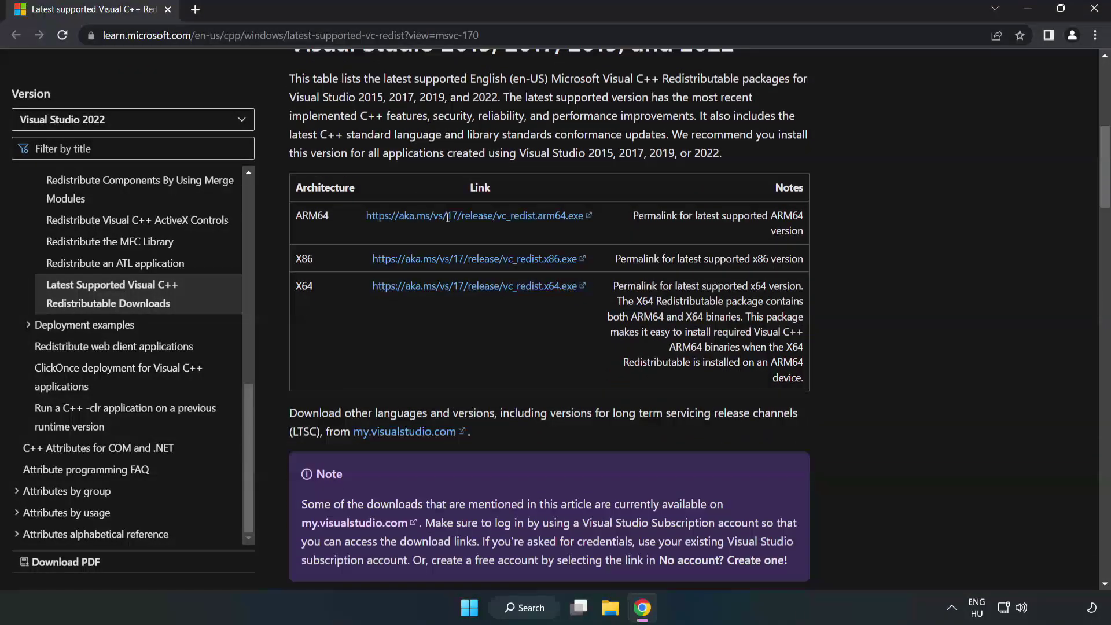
{"action": "scroll", "coordinate": [372, 221], "scroll_direction": "up", "scroll_amount": 1}
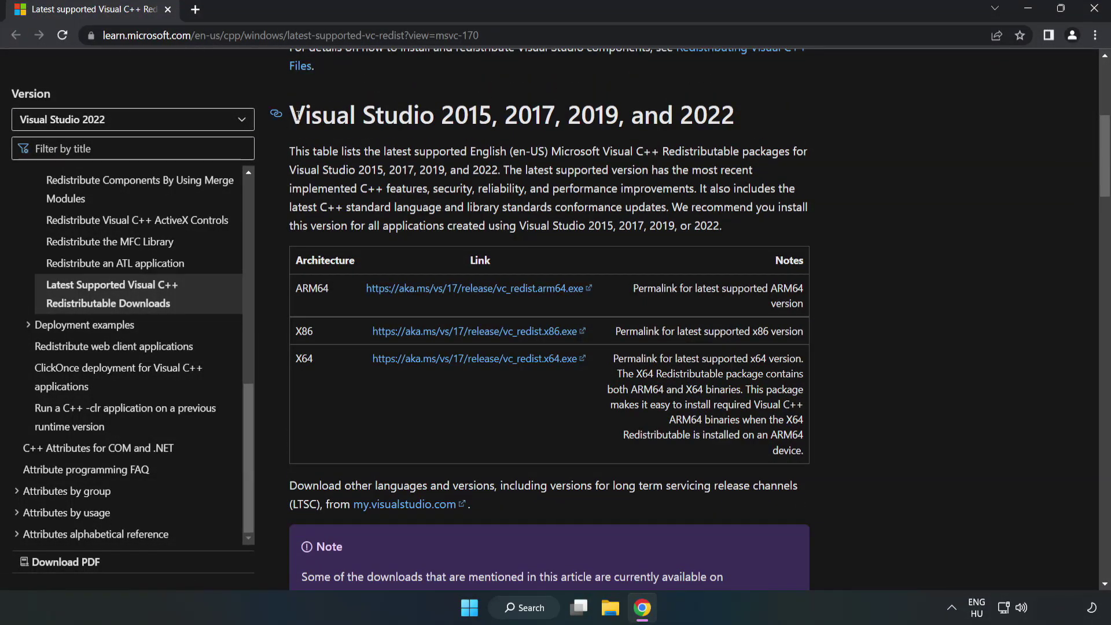
{"action": "left_click_drag", "start_coordinate": [297, 114], "coordinate": [734, 118]}
{"action": "left_click", "coordinate": [689, 146]}
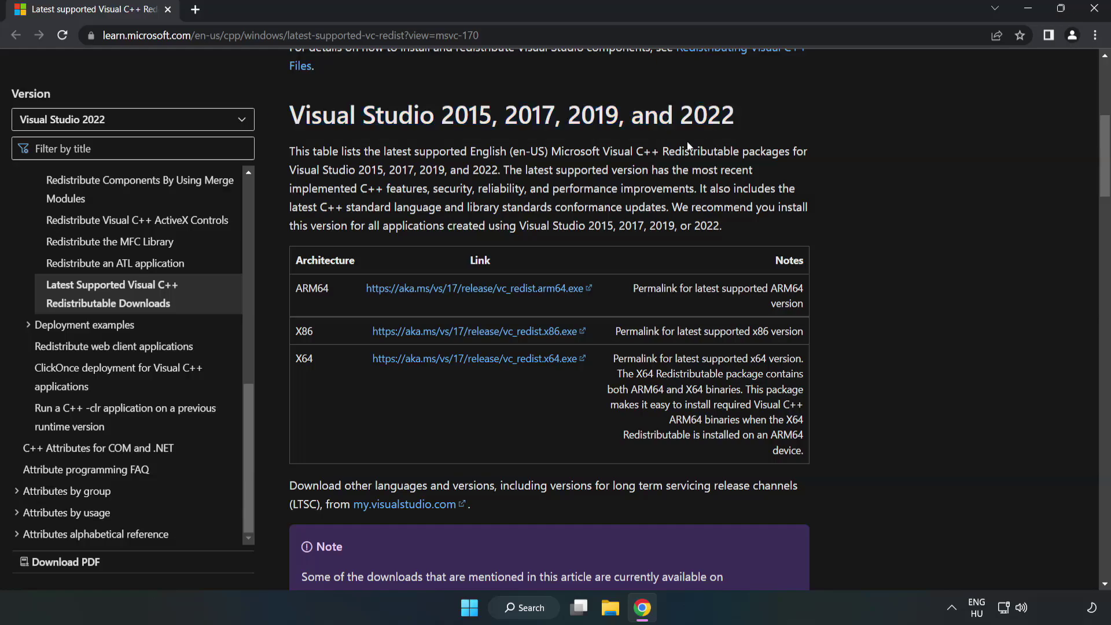
Step: Download the ARM64, x86 and x64 vc_redist installers
{"action": "left_click", "coordinate": [452, 288]}
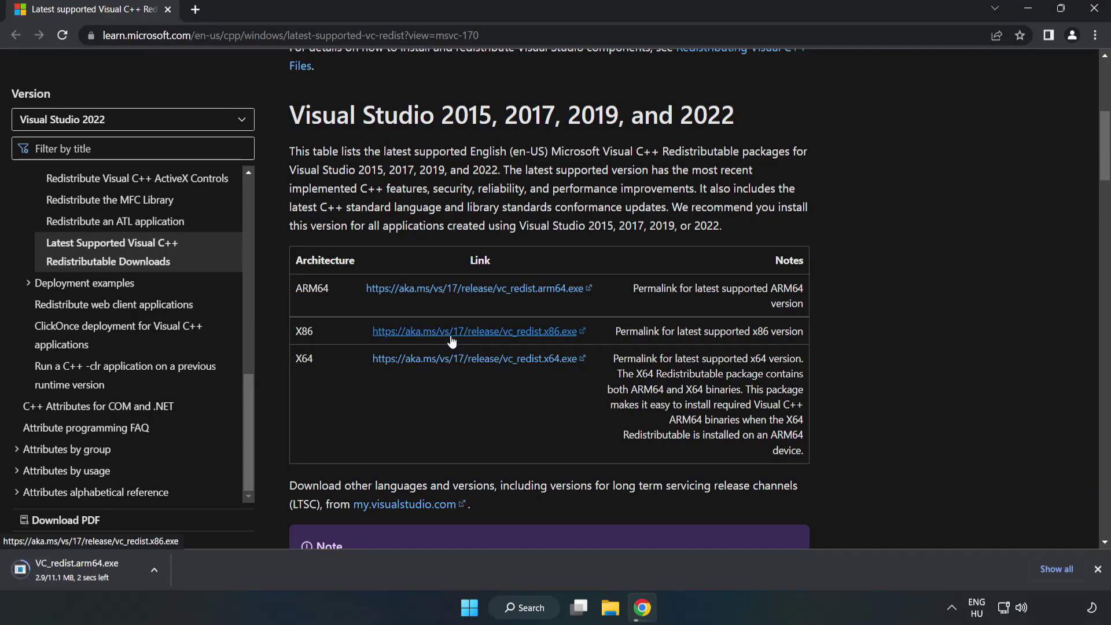
{"action": "left_click", "coordinate": [453, 342]}
{"action": "left_click", "coordinate": [467, 362]}
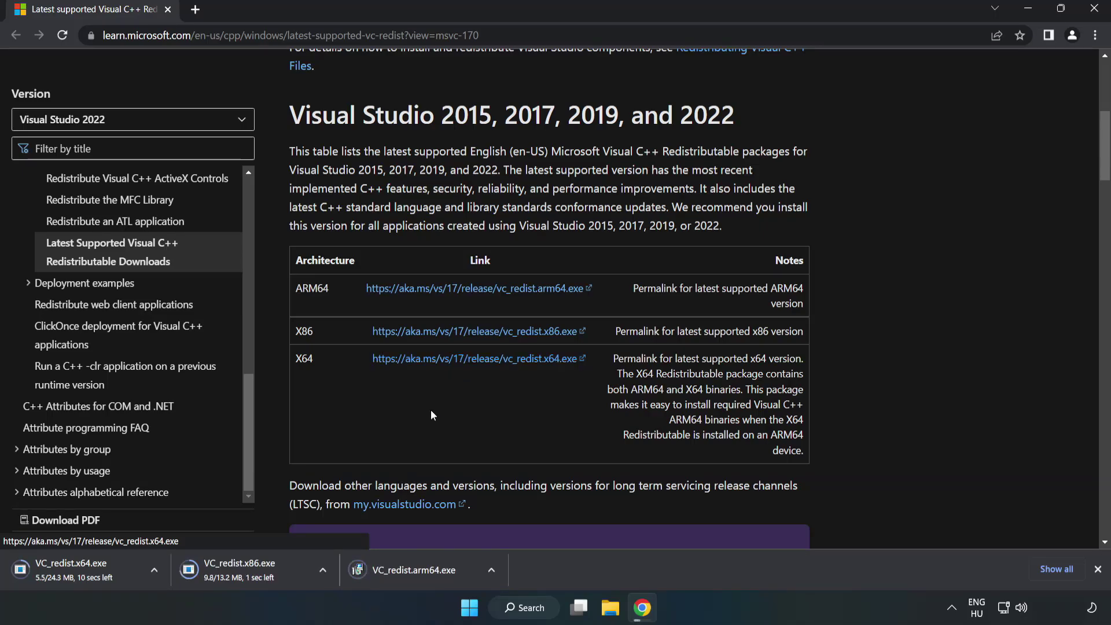
Step: Try installing VC_redist.arm64.exe, which fails as unsupported on this processor
{"action": "left_click", "coordinate": [424, 570]}
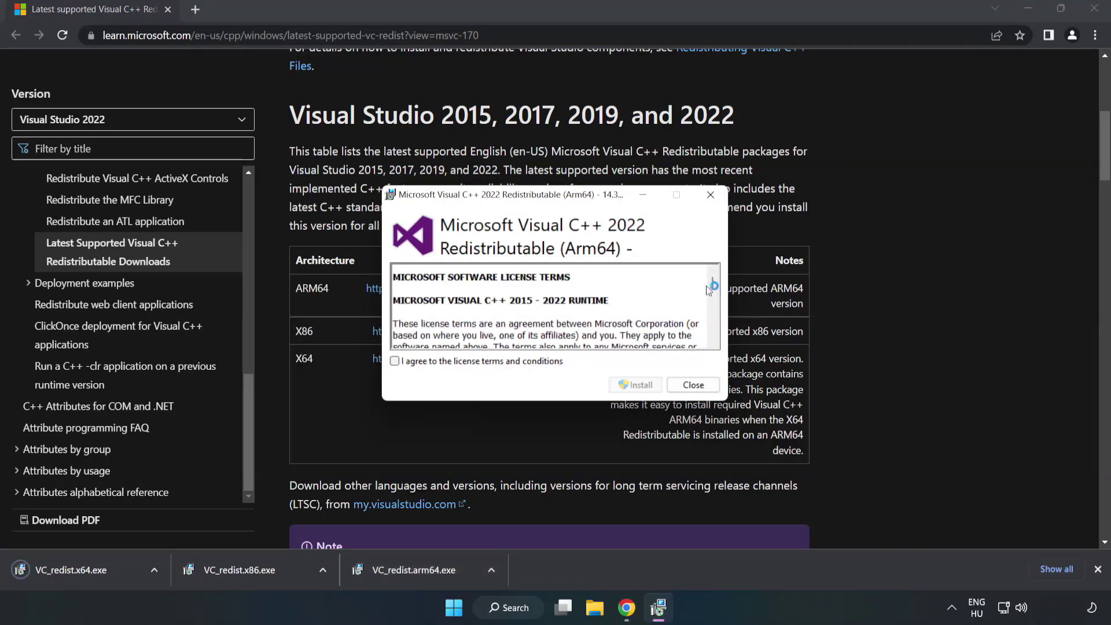
{"action": "left_click_drag", "start_coordinate": [712, 282], "coordinate": [714, 340]}
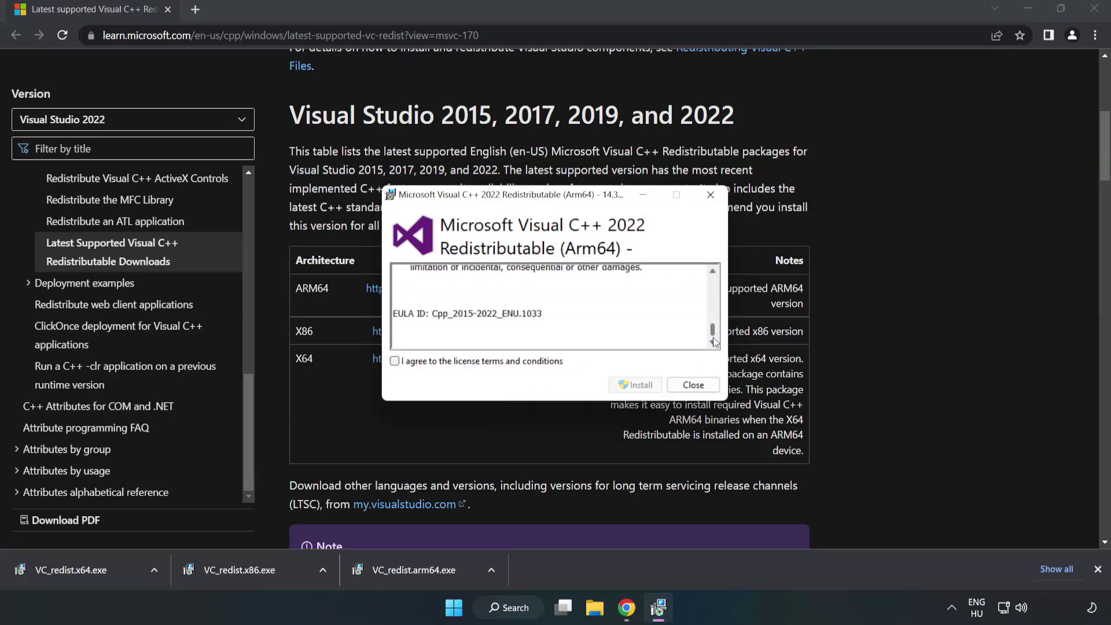
{"action": "left_click", "coordinate": [395, 361]}
{"action": "left_click", "coordinate": [637, 385]}
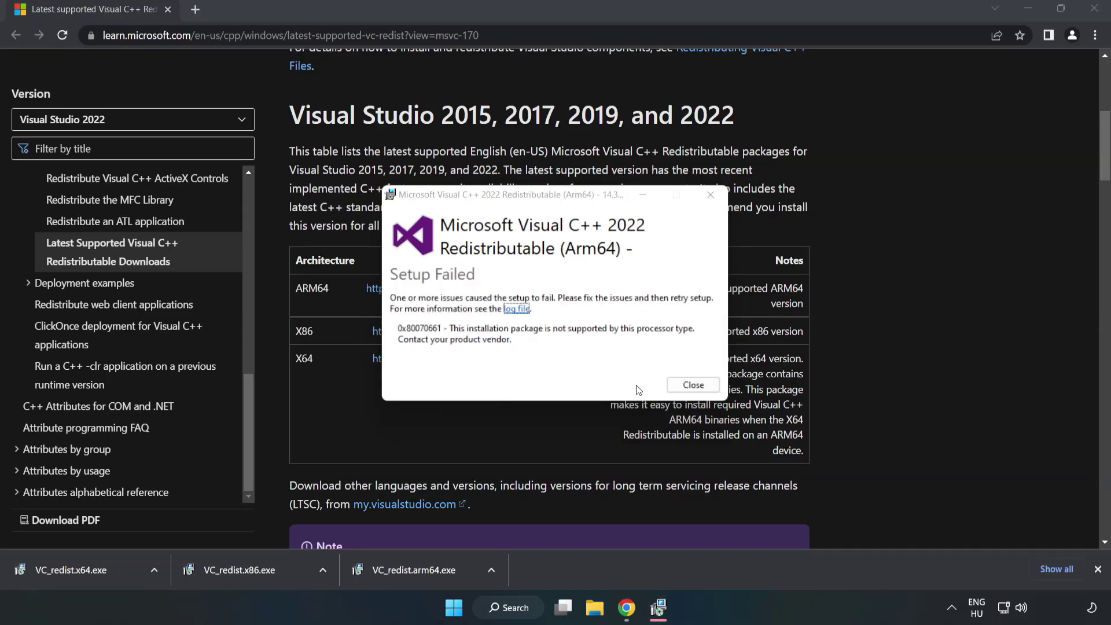
{"action": "left_click", "coordinate": [692, 384]}
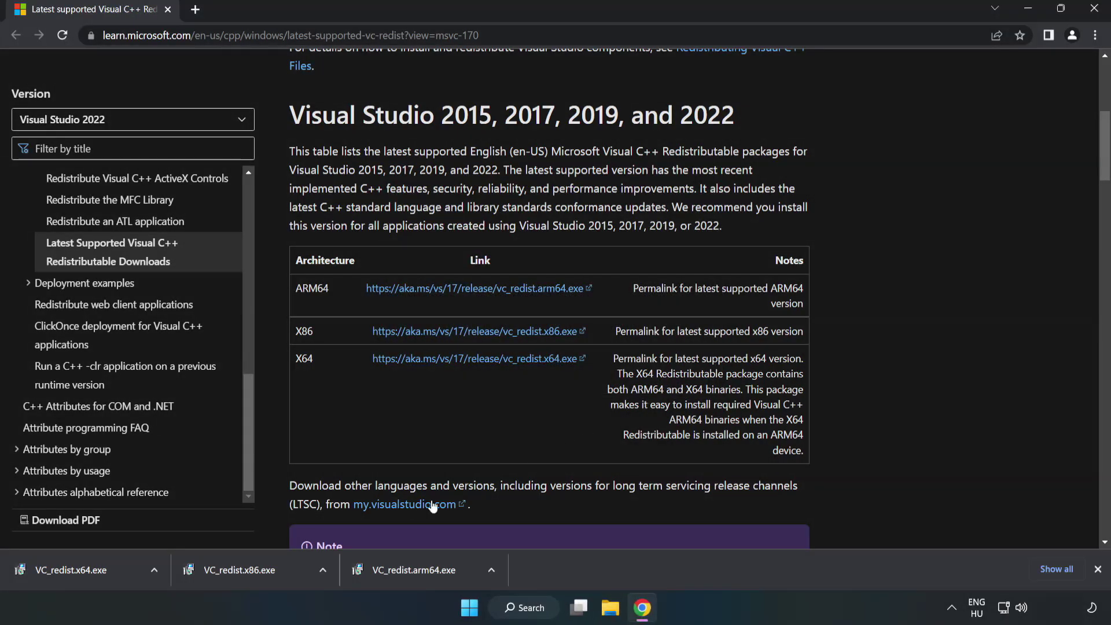
Step: Install the x86 Visual C++ 2015-2022 Redistributable 14.34.31931 from VC_redist.x86.exe
{"action": "left_click", "coordinate": [246, 569]}
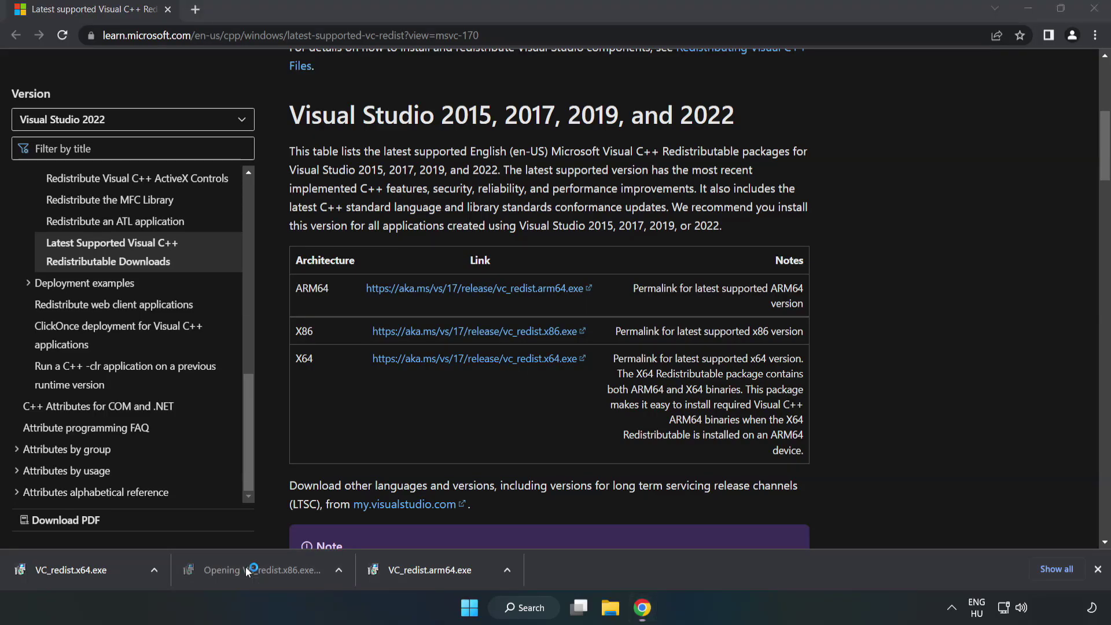
{"action": "left_click_drag", "start_coordinate": [709, 283], "coordinate": [712, 345]}
{"action": "left_click", "coordinate": [394, 361]}
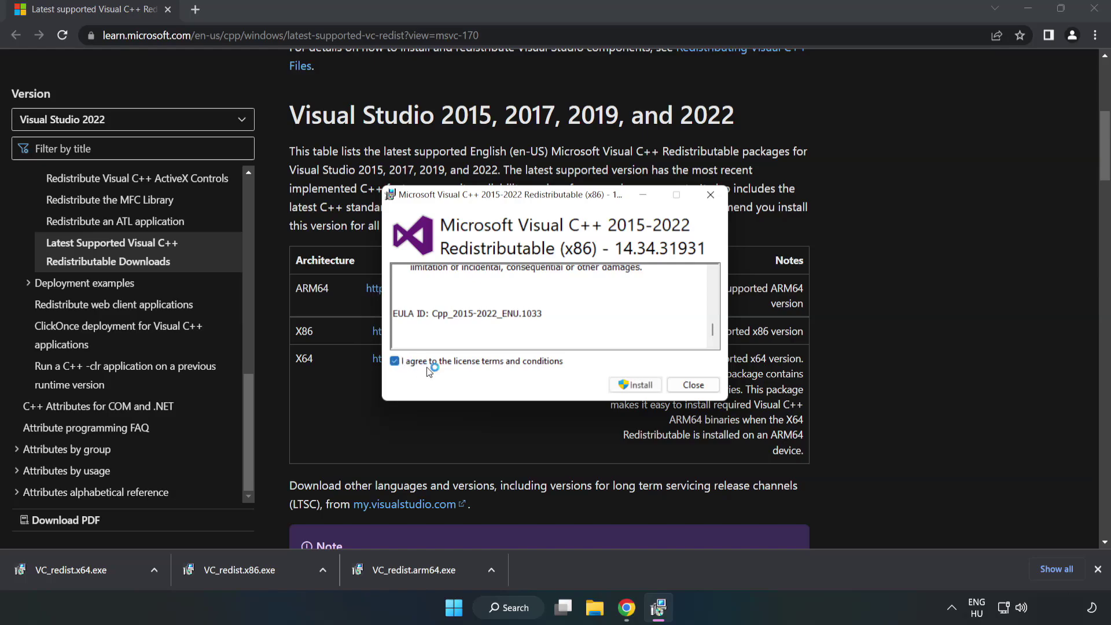
{"action": "left_click", "coordinate": [630, 385]}
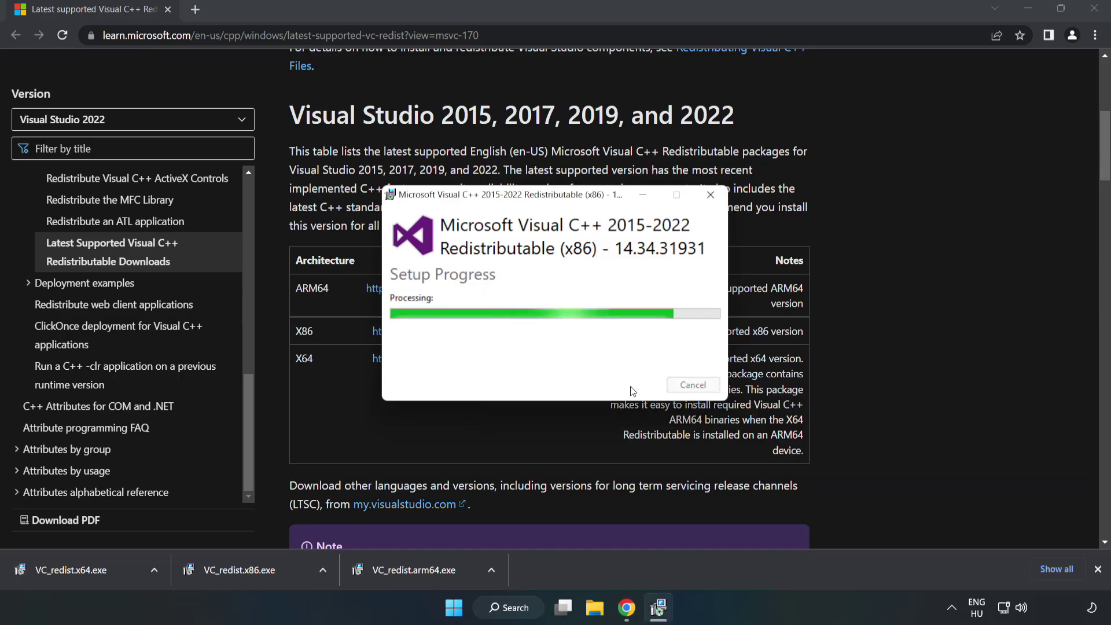
{"action": "left_click", "coordinate": [693, 385]}
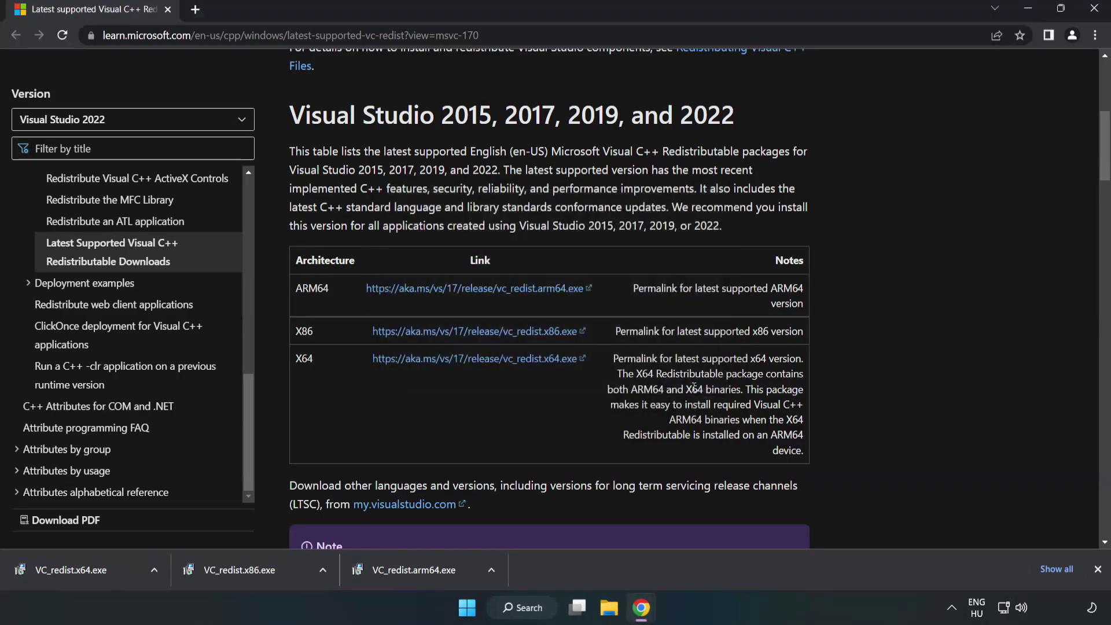
Step: Install VC_redist.x64.exe (Visual C++ 2015-2022 14.34.31931), then close Chrome to show the desktop
{"action": "left_click", "coordinate": [60, 567]}
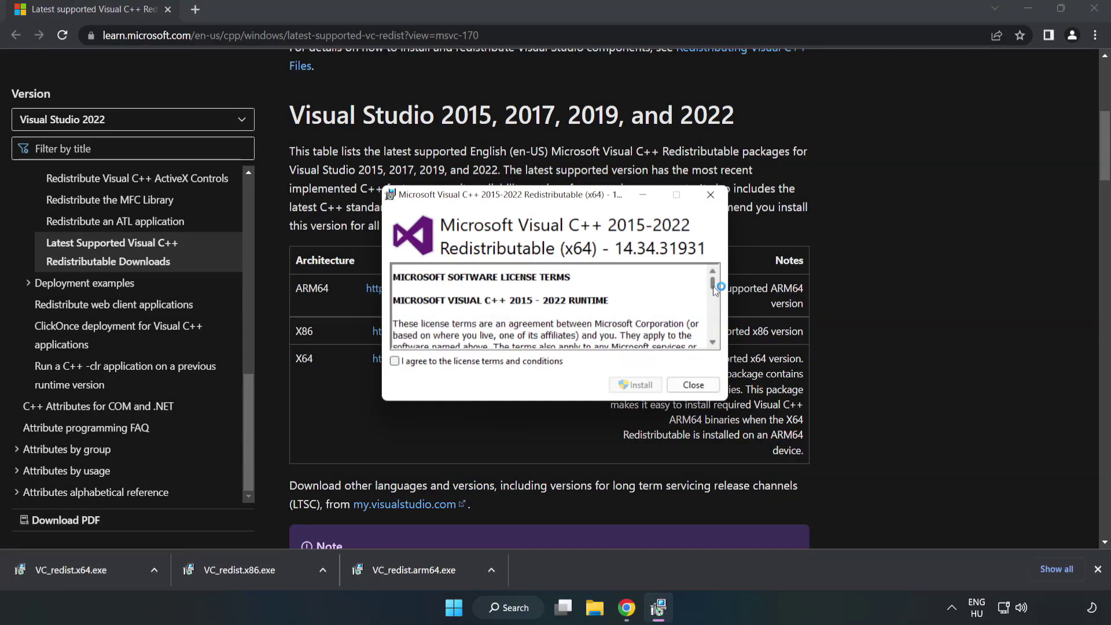
{"action": "left_click_drag", "start_coordinate": [713, 285], "coordinate": [713, 337]}
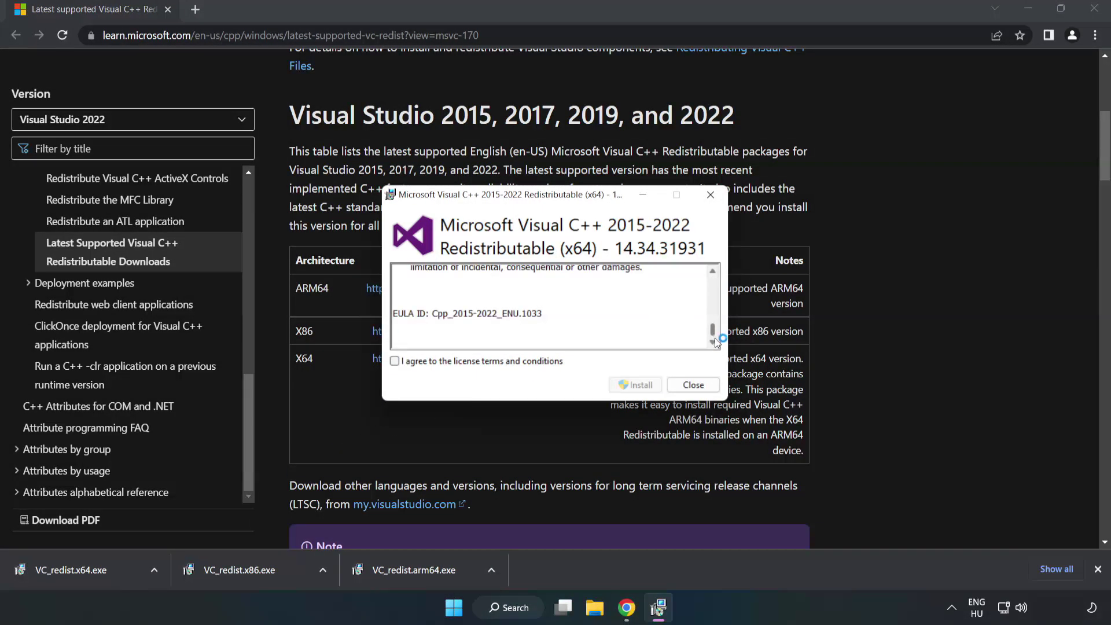
{"action": "left_click", "coordinate": [397, 362]}
{"action": "left_click", "coordinate": [632, 384]}
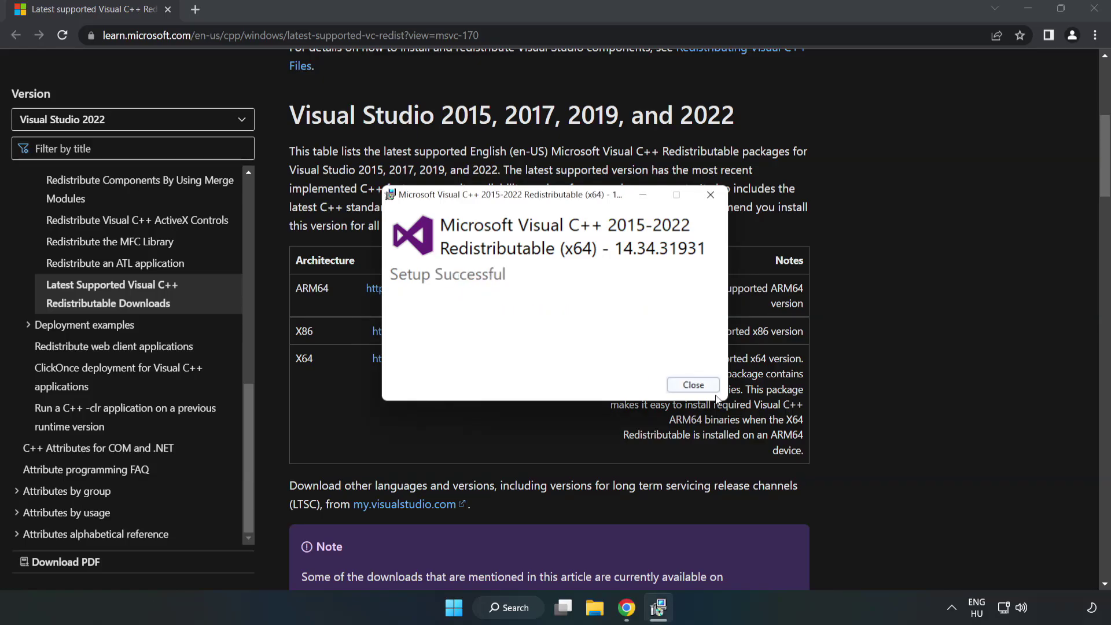
{"action": "left_click", "coordinate": [699, 390]}
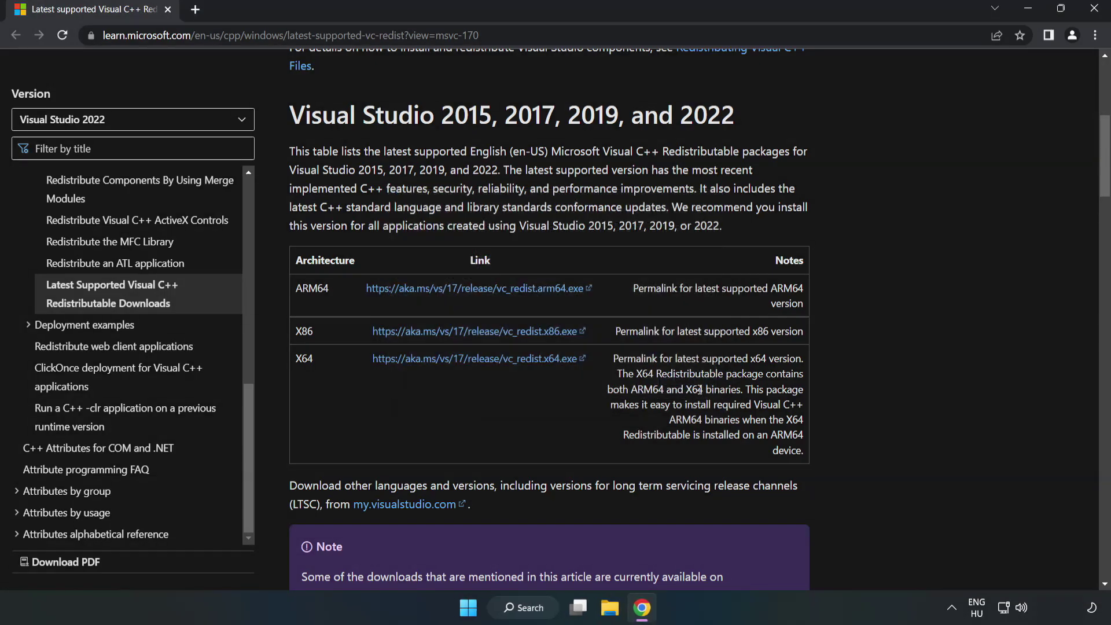
{"action": "left_click", "coordinate": [1094, 13]}
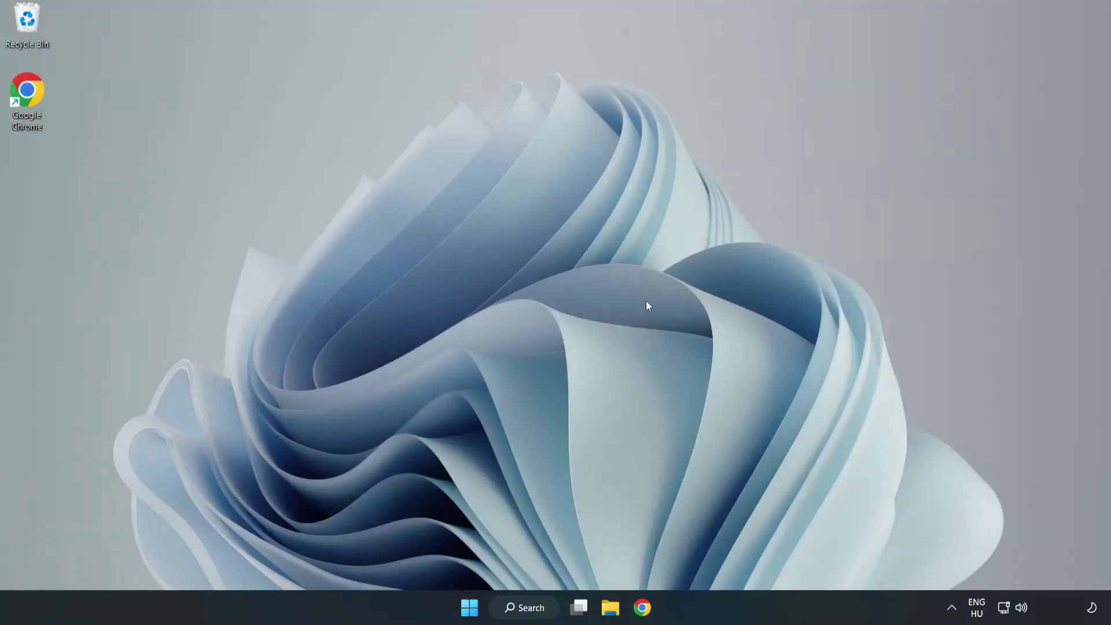
Step: Search for 'cmd', run Command Prompt as administrator, and centre its window
{"action": "left_click", "coordinate": [538, 609]}
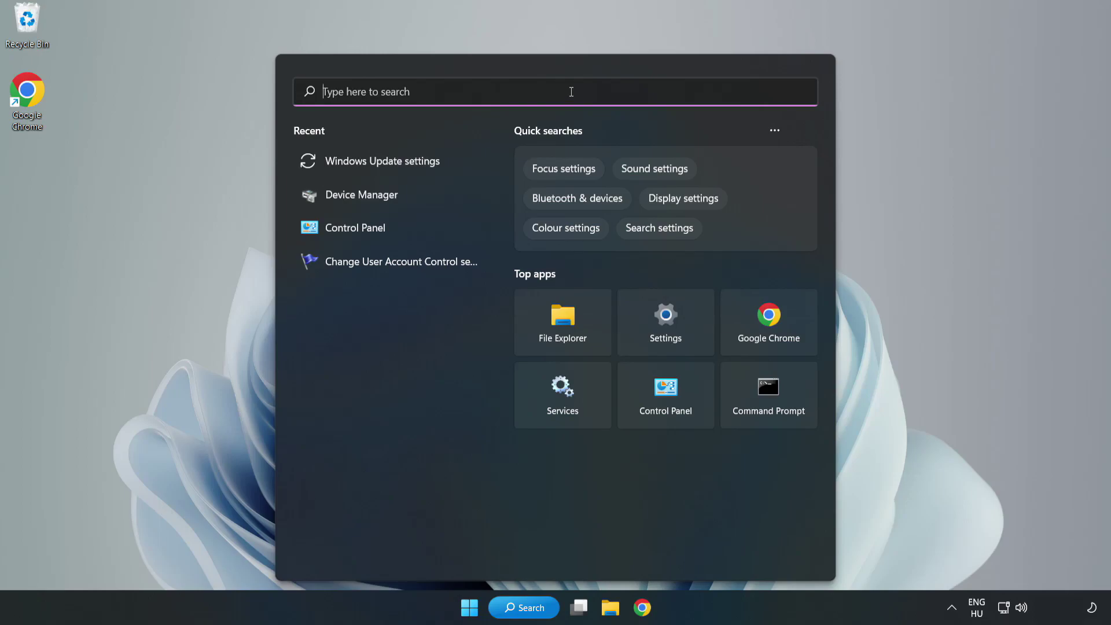
{"action": "type", "text": "cmd"}
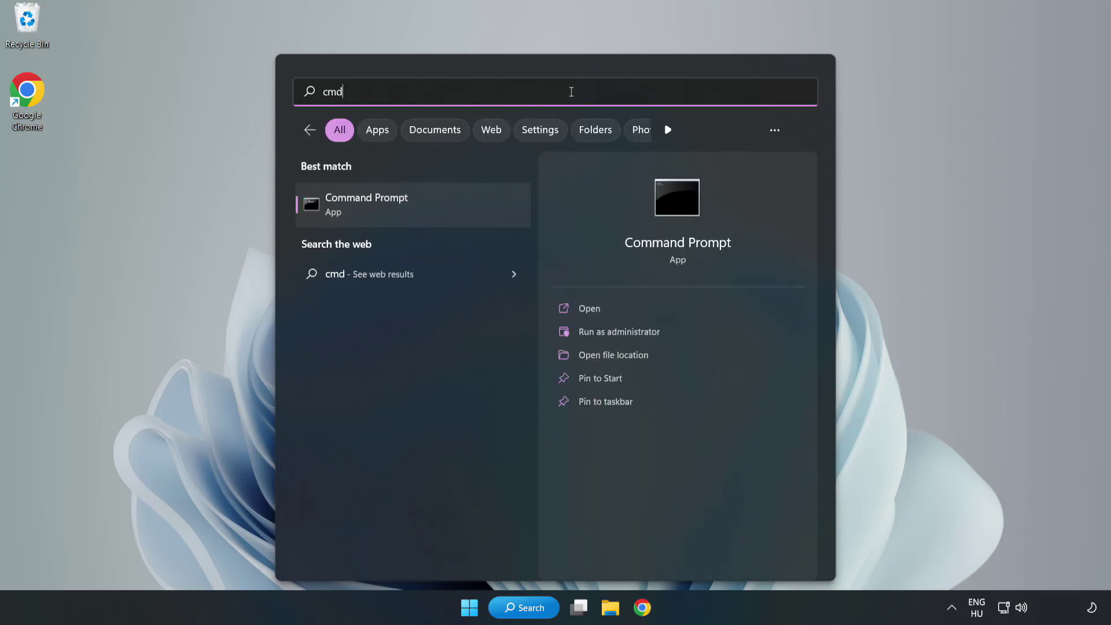
{"action": "left_click", "coordinate": [437, 210]}
{"action": "right_click", "coordinate": [437, 210]}
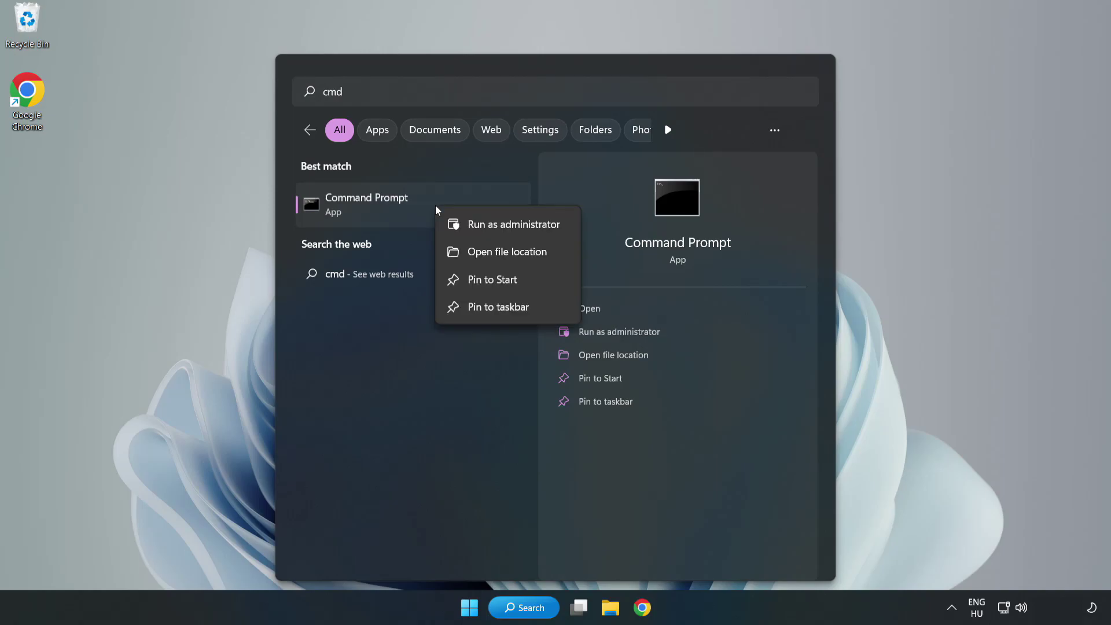
{"action": "left_click", "coordinate": [480, 225]}
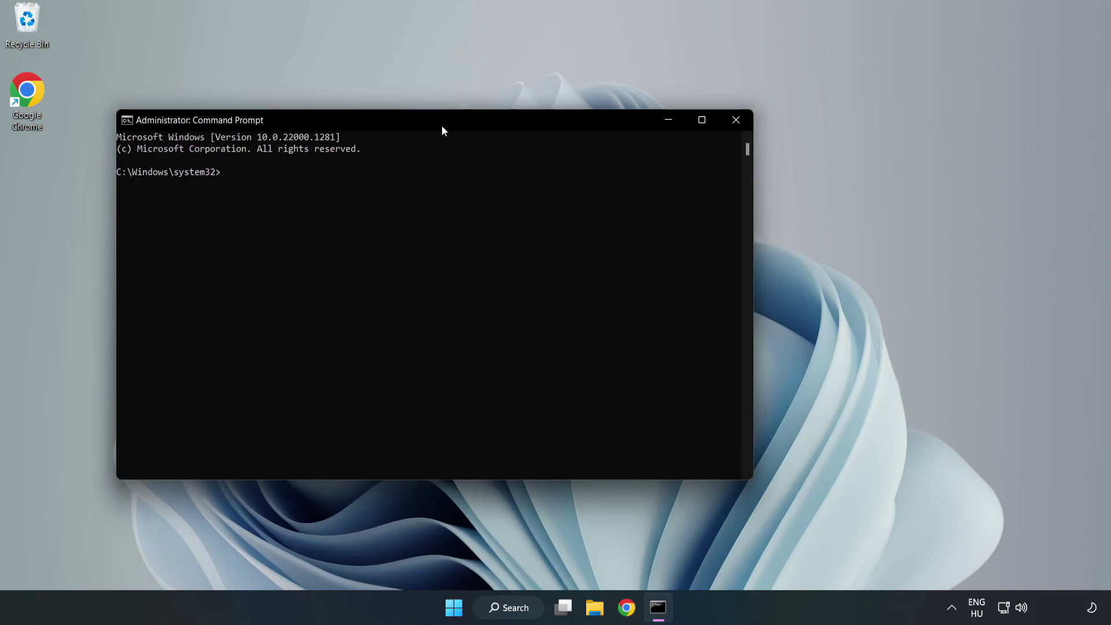
{"action": "left_click_drag", "start_coordinate": [442, 126], "coordinate": [564, 126]}
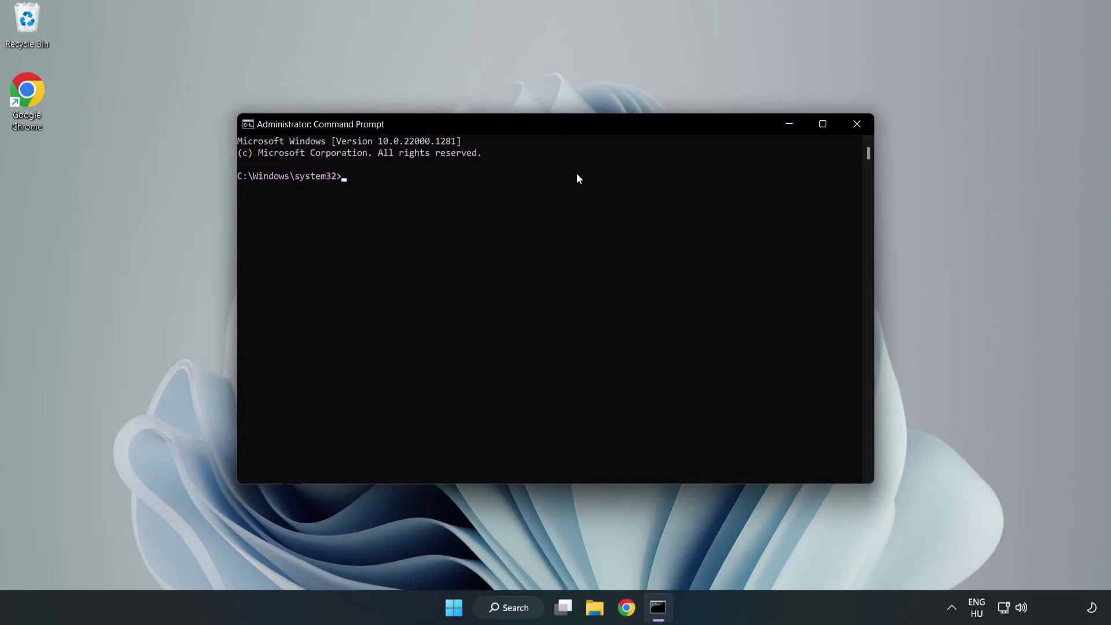
Step: Run sfc /scannow at the C:\Windows\system32 prompt to verify system files
{"action": "type", "text": "sfc "}
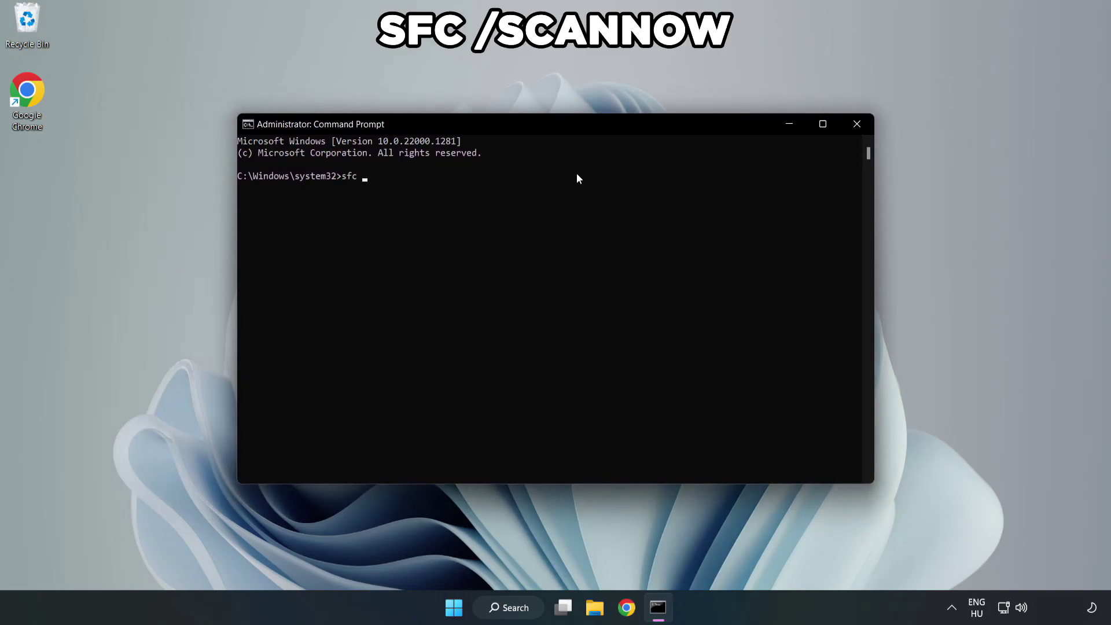
{"action": "type", "text": "/scannow"}
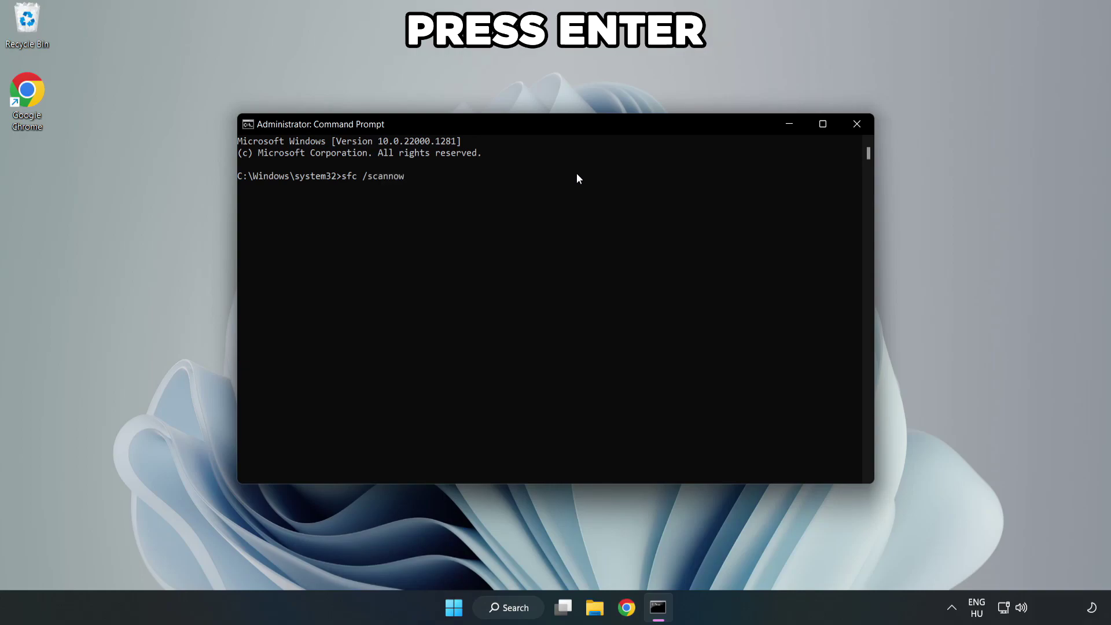
{"action": "key", "text": "Return"}
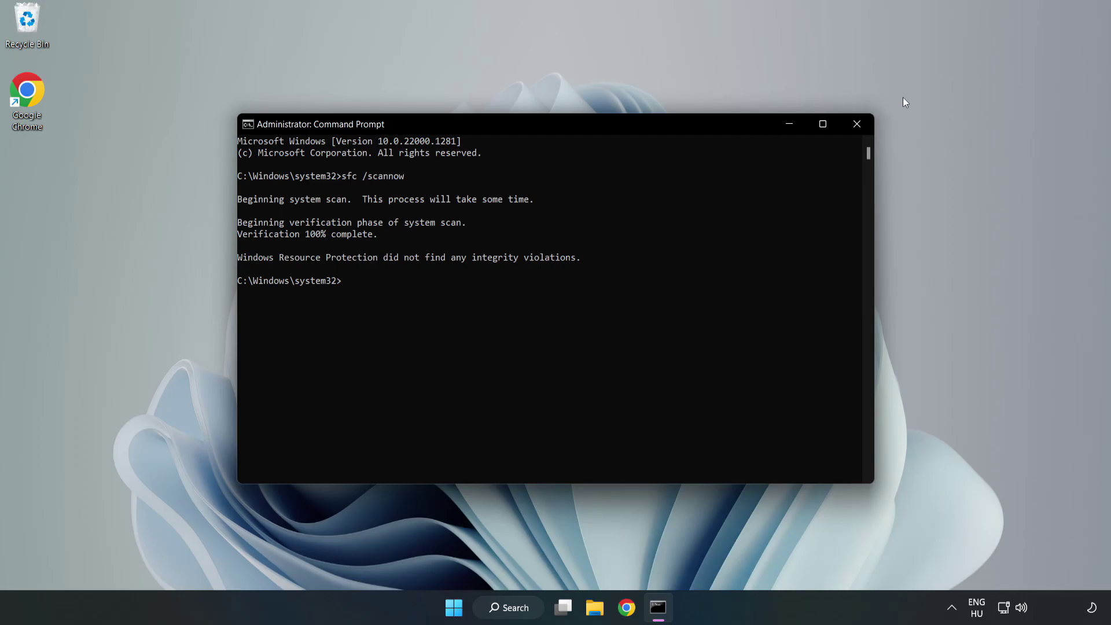
Step: Close Command Prompt and show the Start menu's power options, including Restart
{"action": "left_click", "coordinate": [855, 130]}
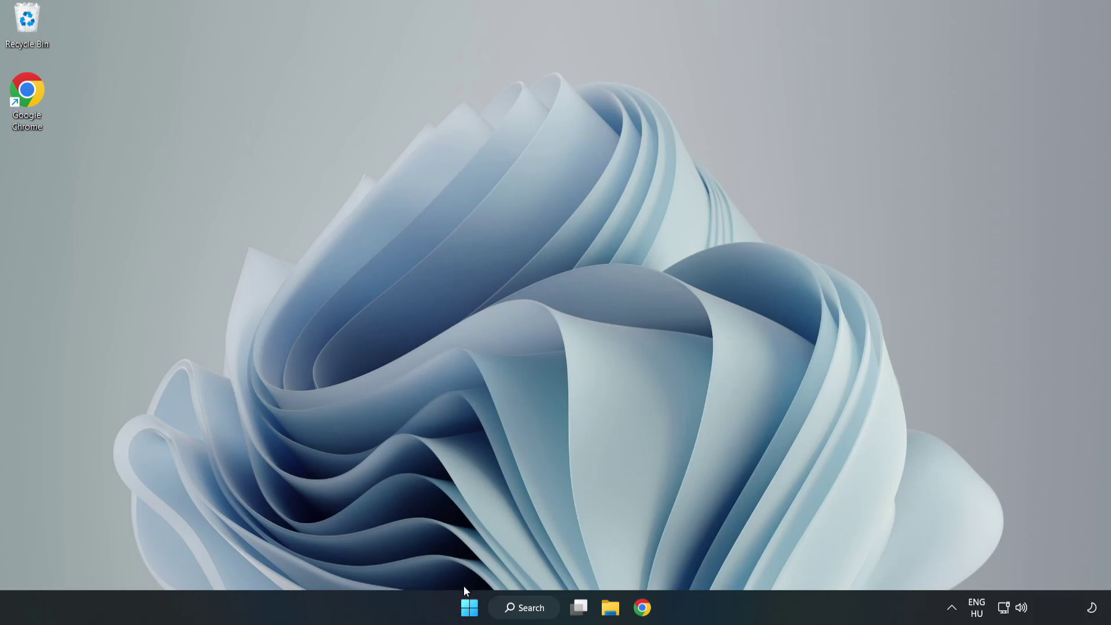
{"action": "left_click", "coordinate": [469, 607]}
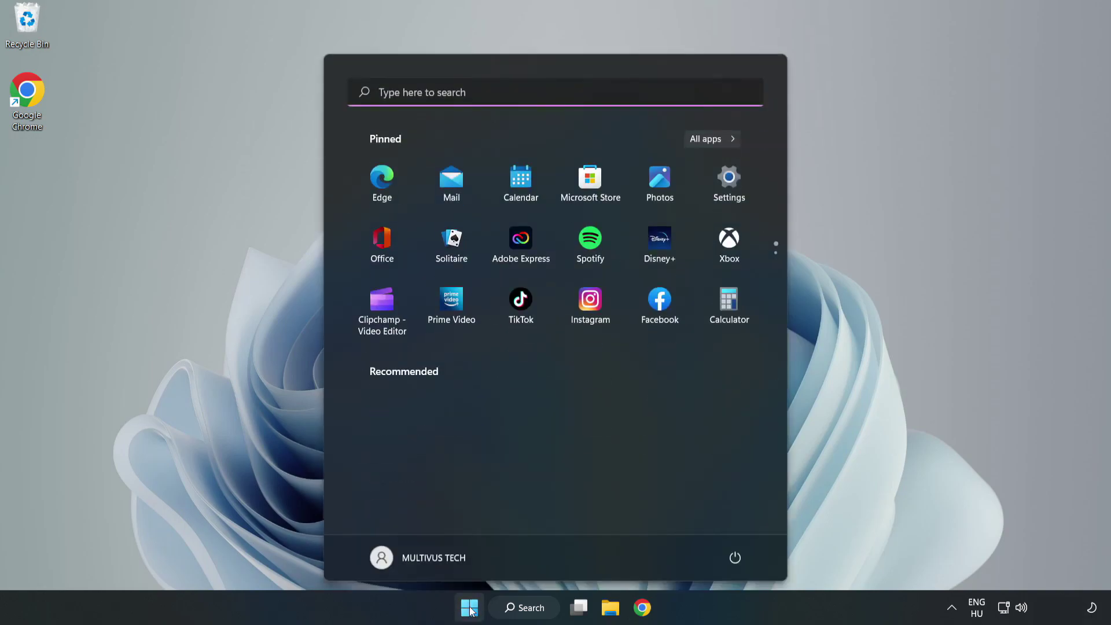
{"action": "left_click", "coordinate": [740, 557]}
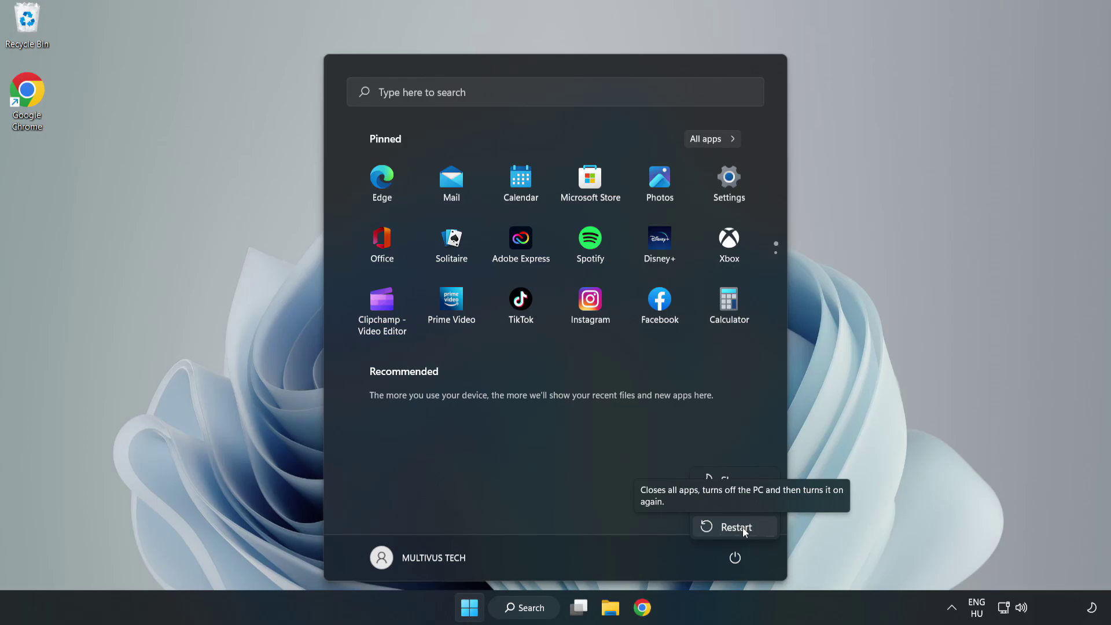